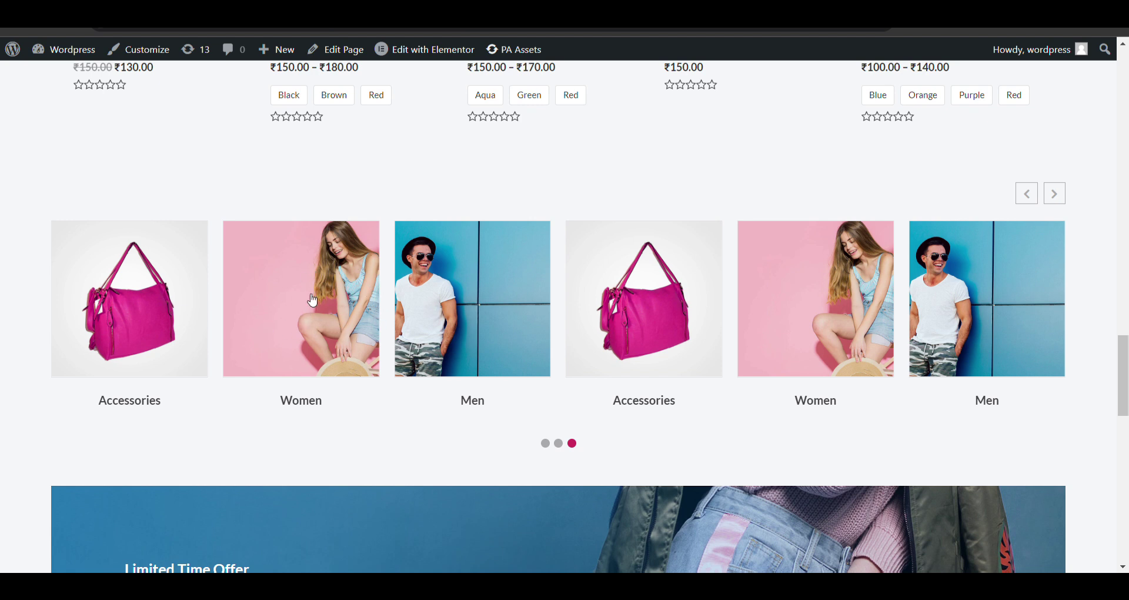
- Advance the homepage category slider one slide and open the Women category page
{"action": "left_click", "coordinate": [1055, 199]}
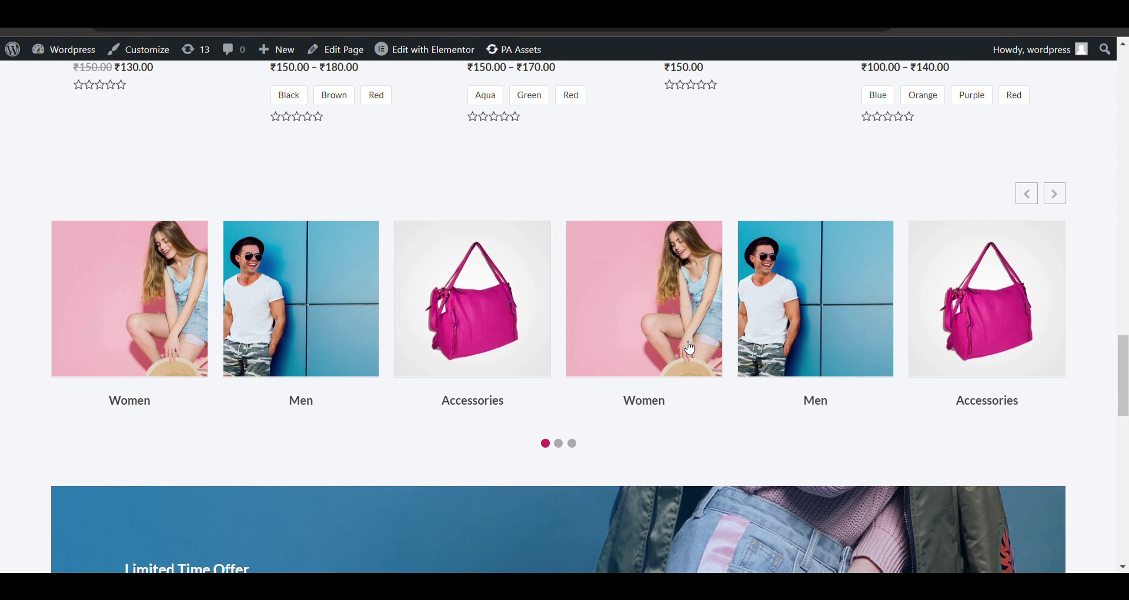
{"action": "left_click", "coordinate": [471, 343]}
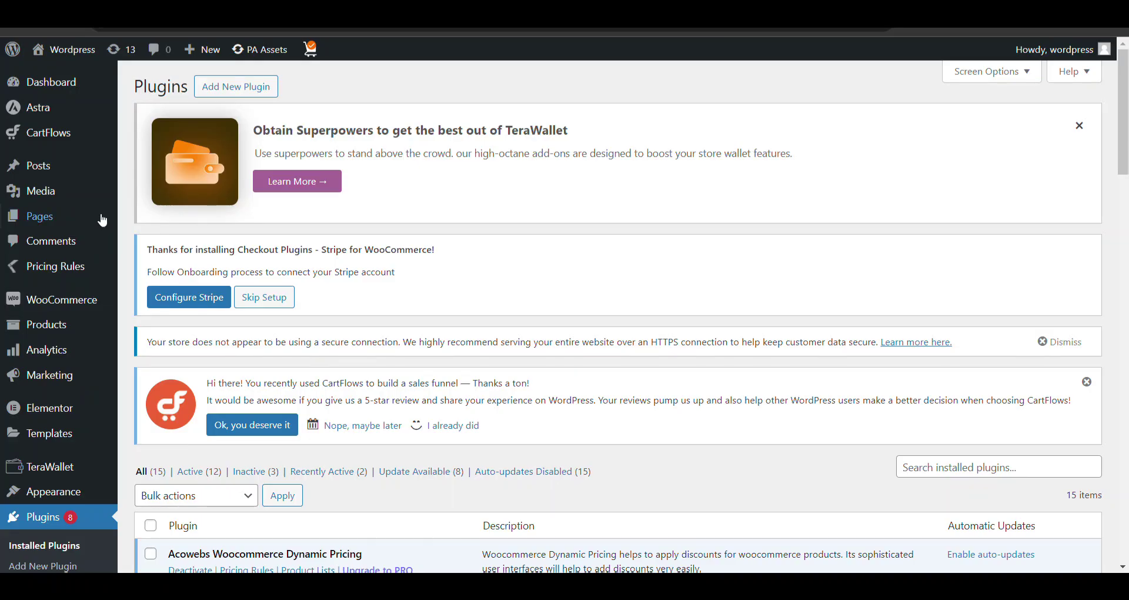
- Search the Add Plugins directory for 'Category Slider for WooCommerce'
{"action": "scroll", "coordinate": [47, 376], "scroll_direction": "down", "scroll_amount": 5}
{"action": "left_click", "coordinate": [46, 355]}
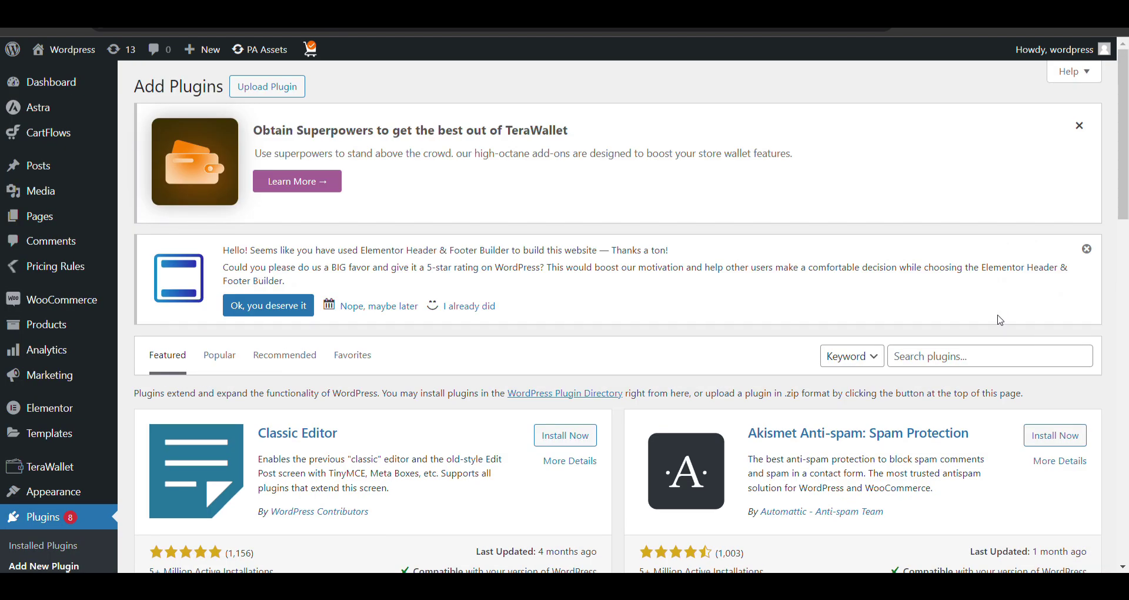
{"action": "left_click", "coordinate": [1017, 370]}
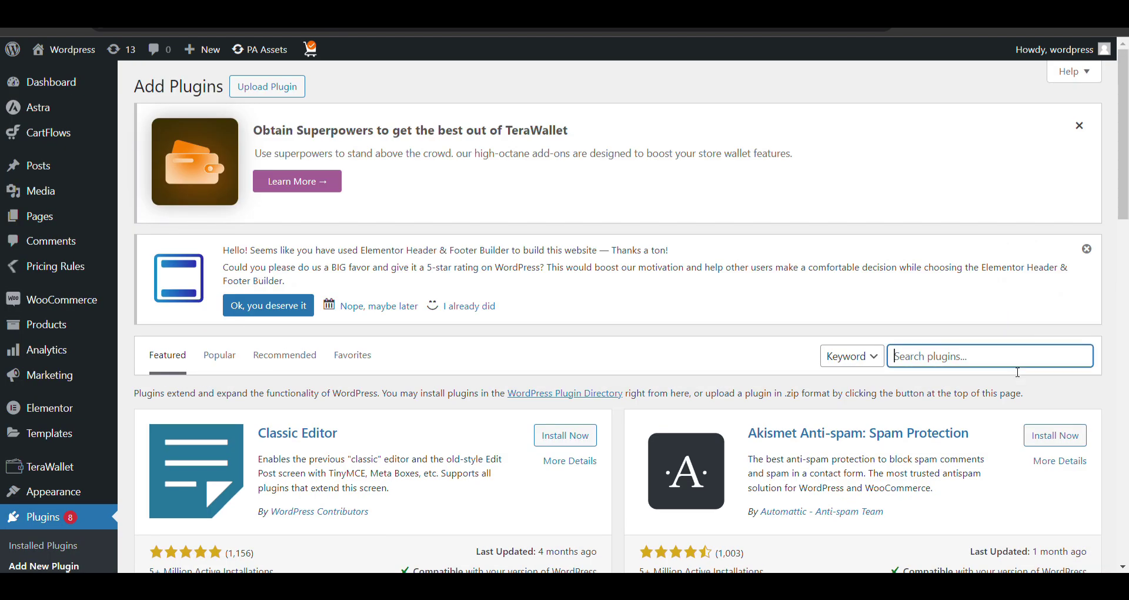
{"action": "type", "text": "Category Slider for WooCommerce"}
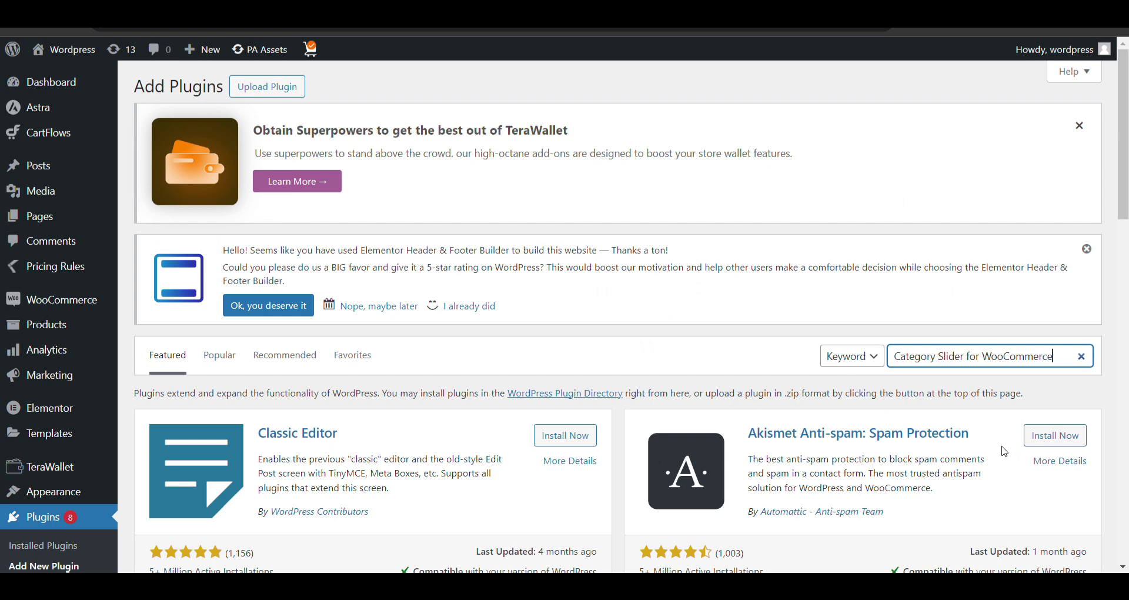
{"action": "key", "text": "Return"}
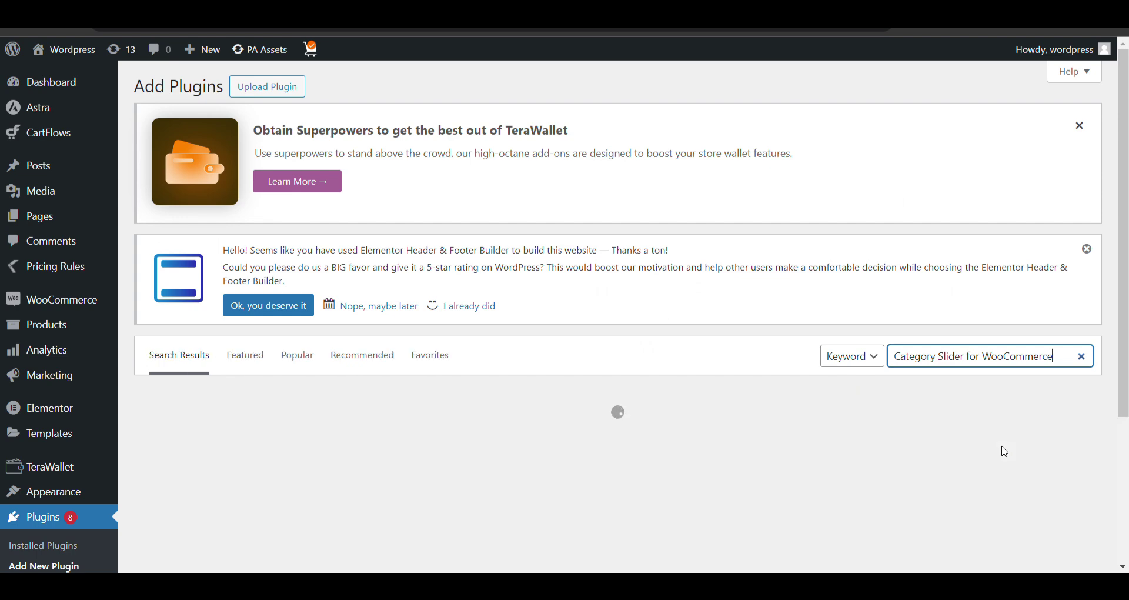
- Install Category Slider for WooCommerce from the search results and wait for it to finish
{"action": "scroll", "coordinate": [699, 338], "scroll_direction": "down", "scroll_amount": 1}
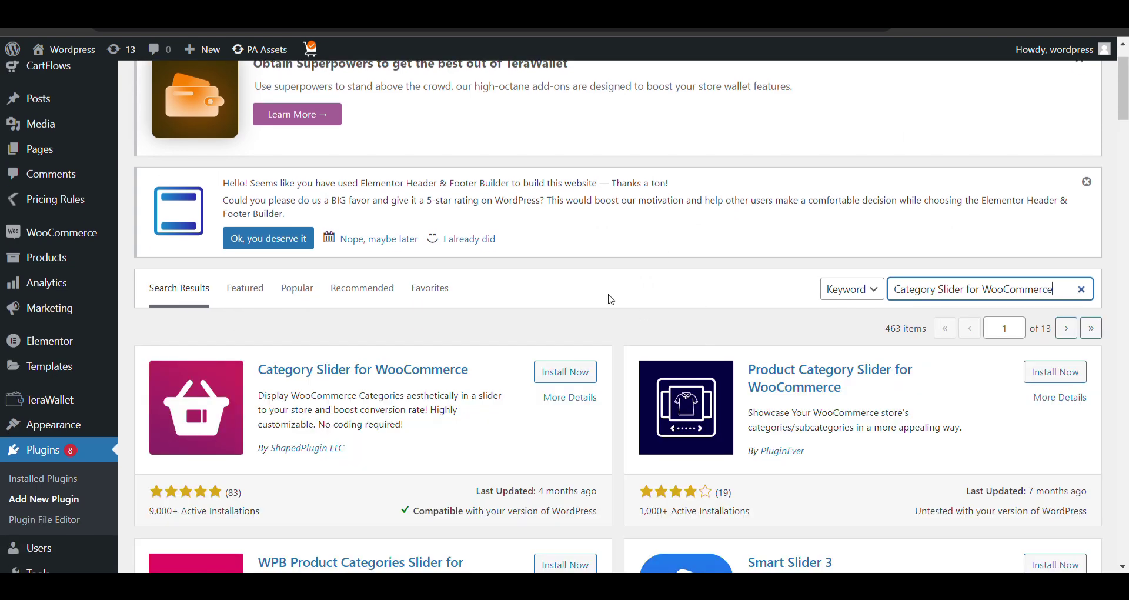
{"action": "left_click", "coordinate": [571, 373]}
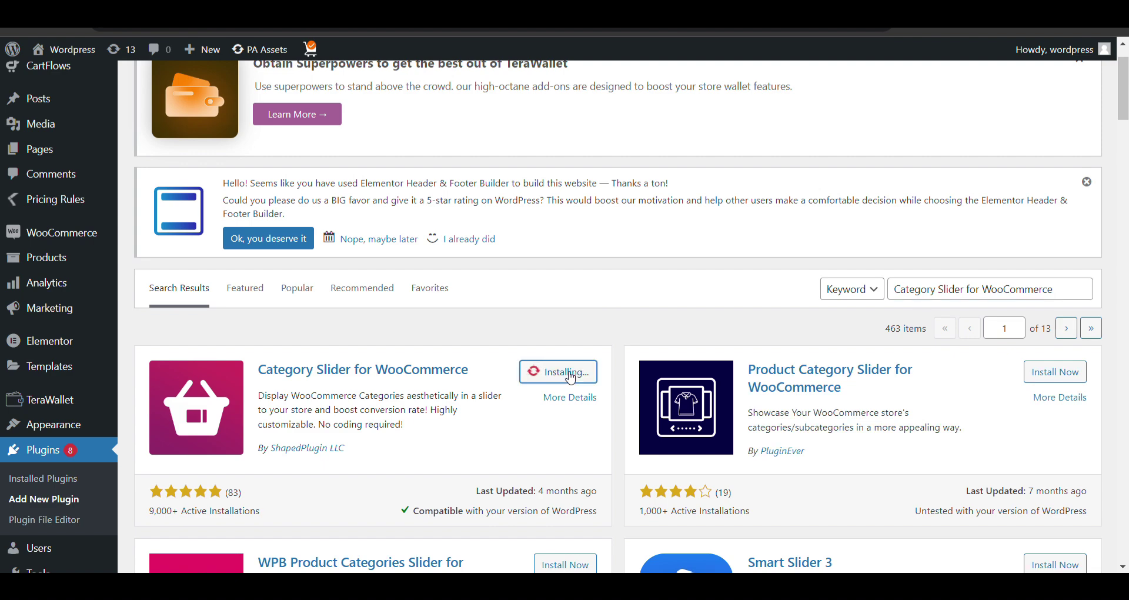
{"action": "scroll", "coordinate": [606, 370], "scroll_direction": "down", "scroll_amount": 1}
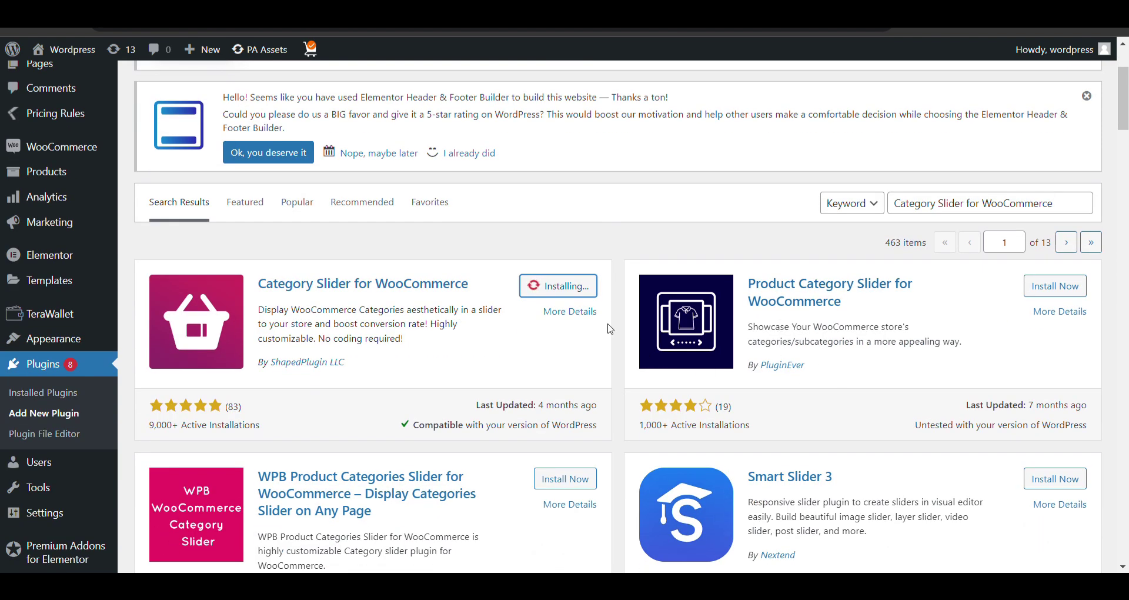
{"action": "scroll", "coordinate": [492, 359], "scroll_direction": "down", "scroll_amount": 2}
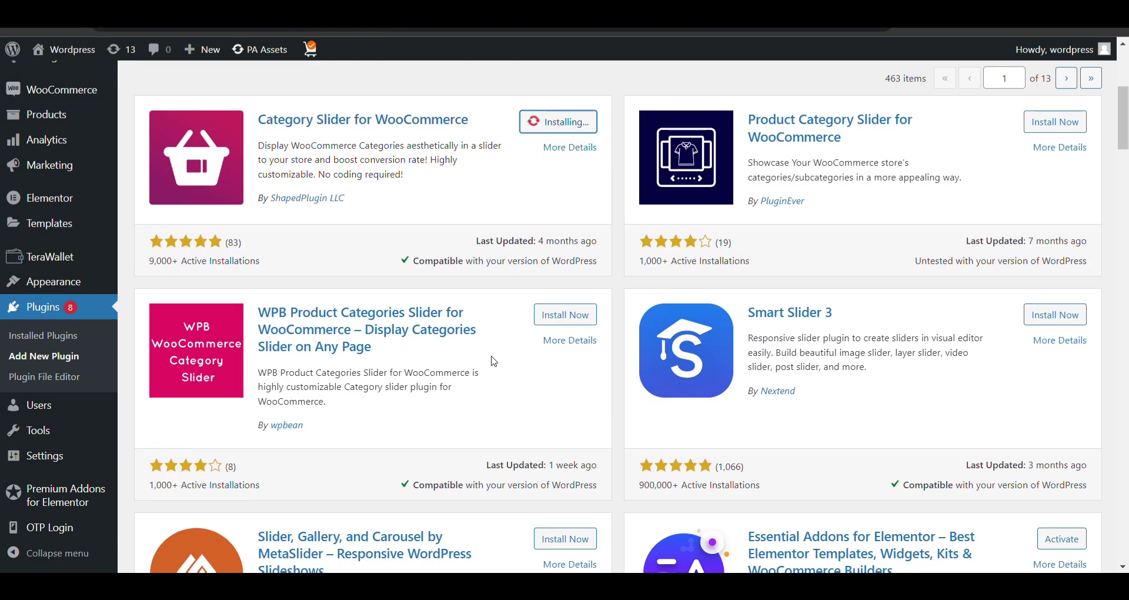
{"action": "scroll", "coordinate": [494, 361], "scroll_direction": "up", "scroll_amount": 3}
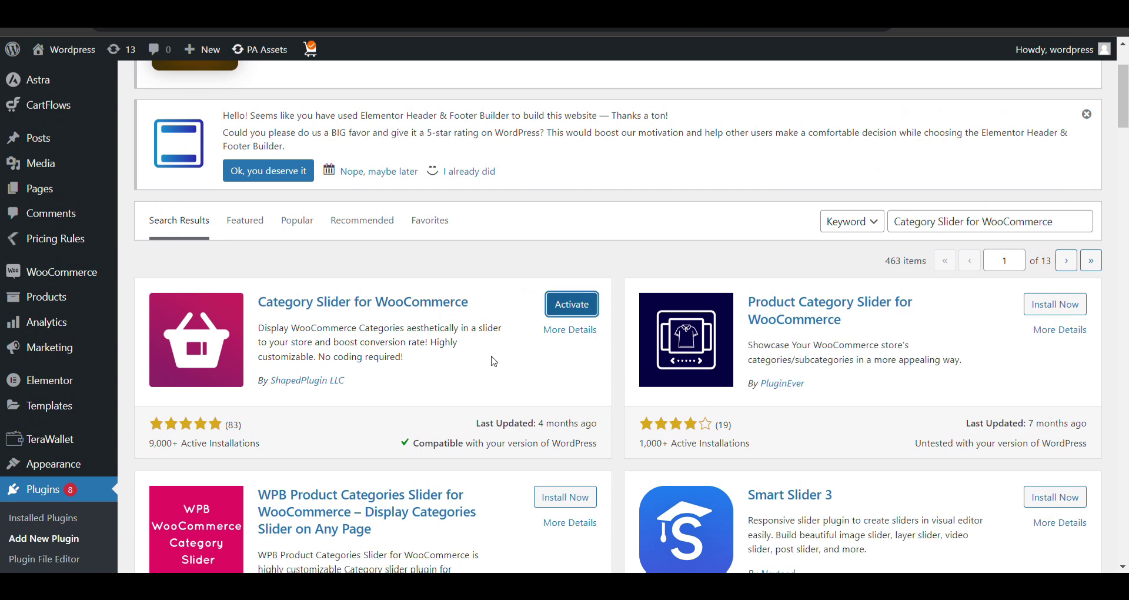
- Activate the plugin and create a new Woo Cat Slider, scrolling to General Settings
{"action": "left_click", "coordinate": [570, 304]}
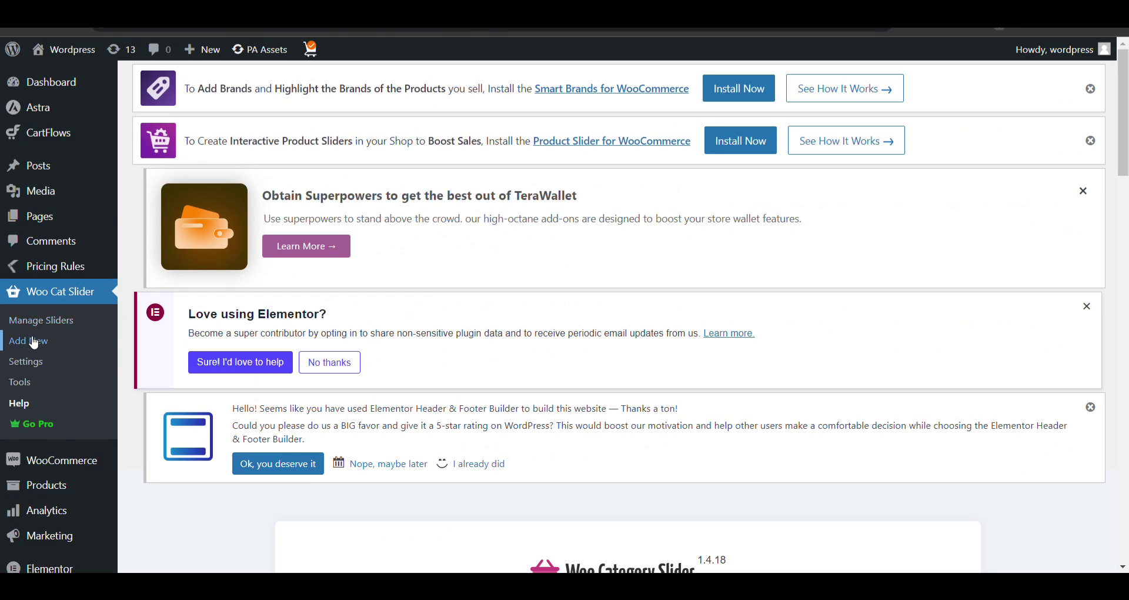
{"action": "left_click", "coordinate": [34, 343]}
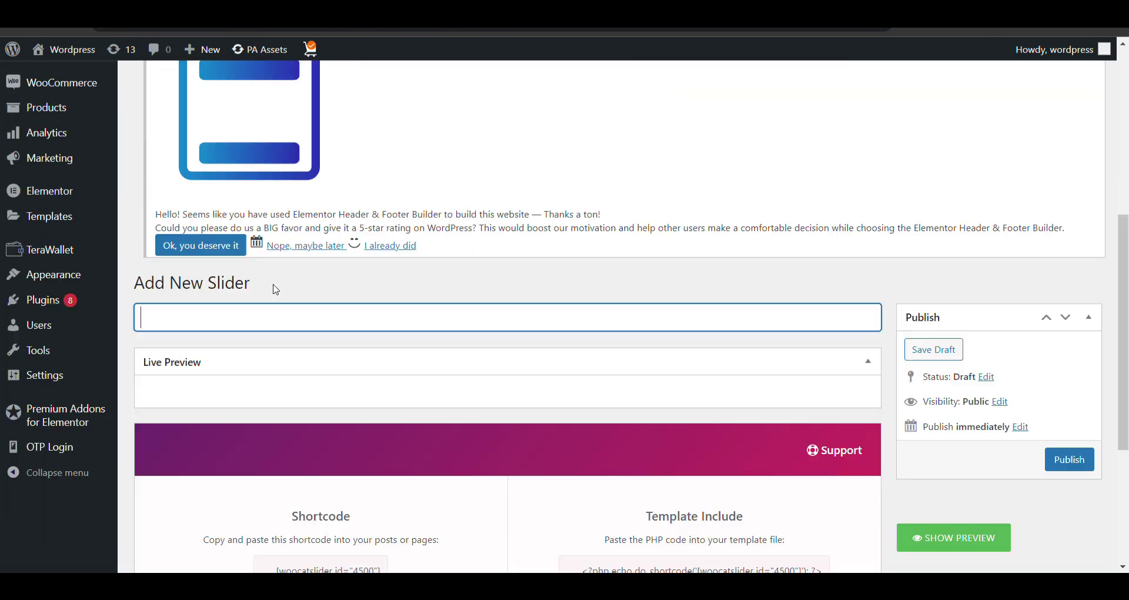
{"action": "scroll", "coordinate": [272, 287], "scroll_direction": "down", "scroll_amount": 3}
{"action": "scroll", "coordinate": [327, 318], "scroll_direction": "down", "scroll_amount": 2}
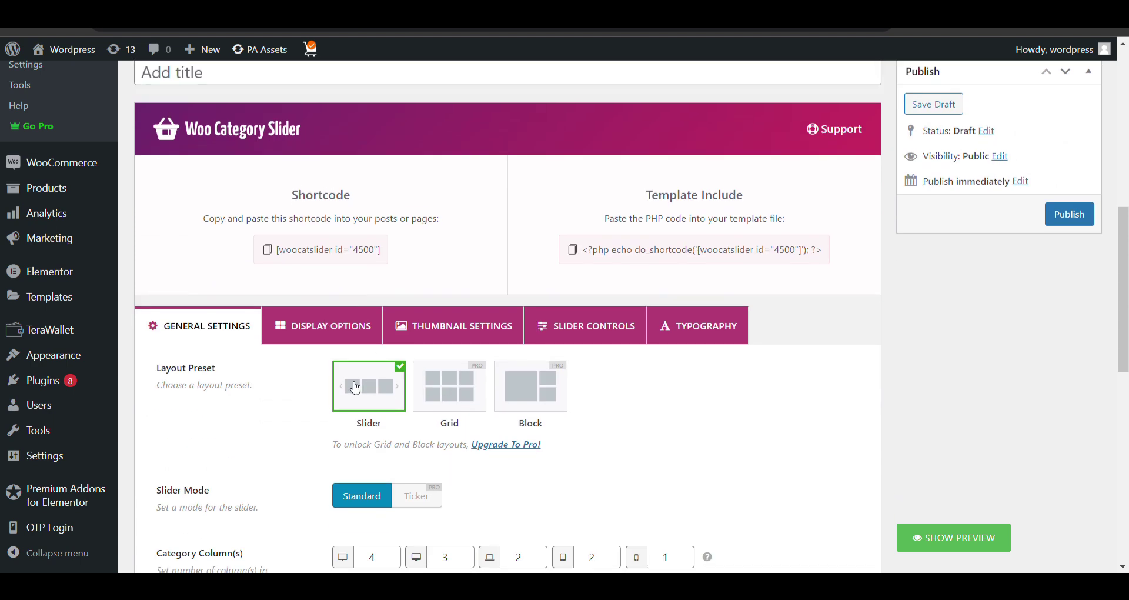
{"action": "scroll", "coordinate": [351, 386], "scroll_direction": "down", "scroll_amount": 1}
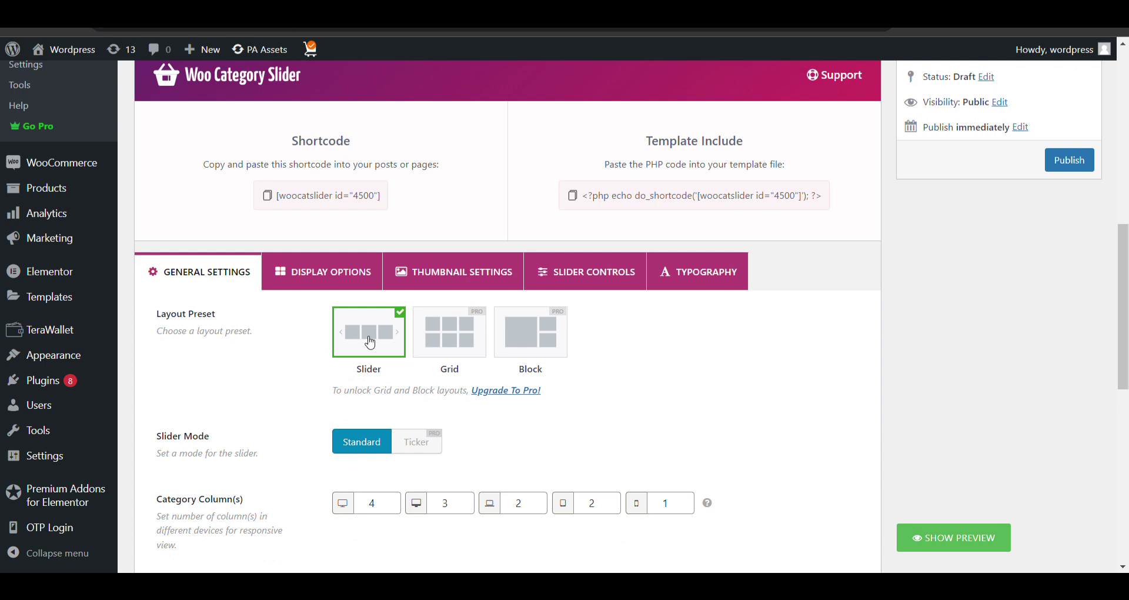
{"action": "scroll", "coordinate": [370, 343], "scroll_direction": "down", "scroll_amount": 1}
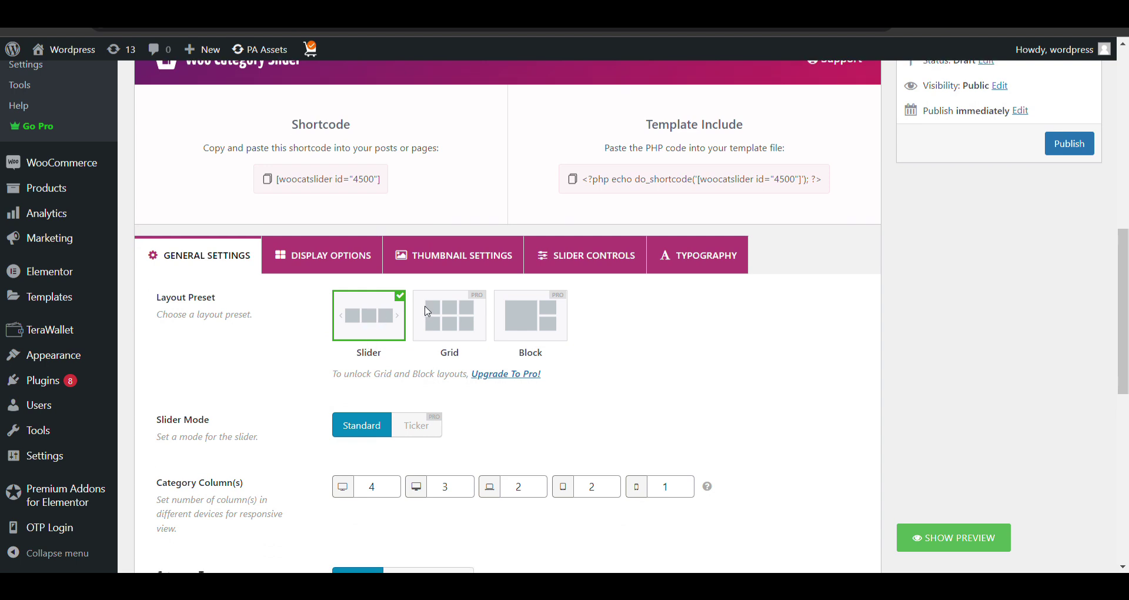
- Set category columns to 6, 5, 5, 3 and 2, and pick Parent and Child type
{"action": "scroll", "coordinate": [344, 323], "scroll_direction": "down", "scroll_amount": 1}
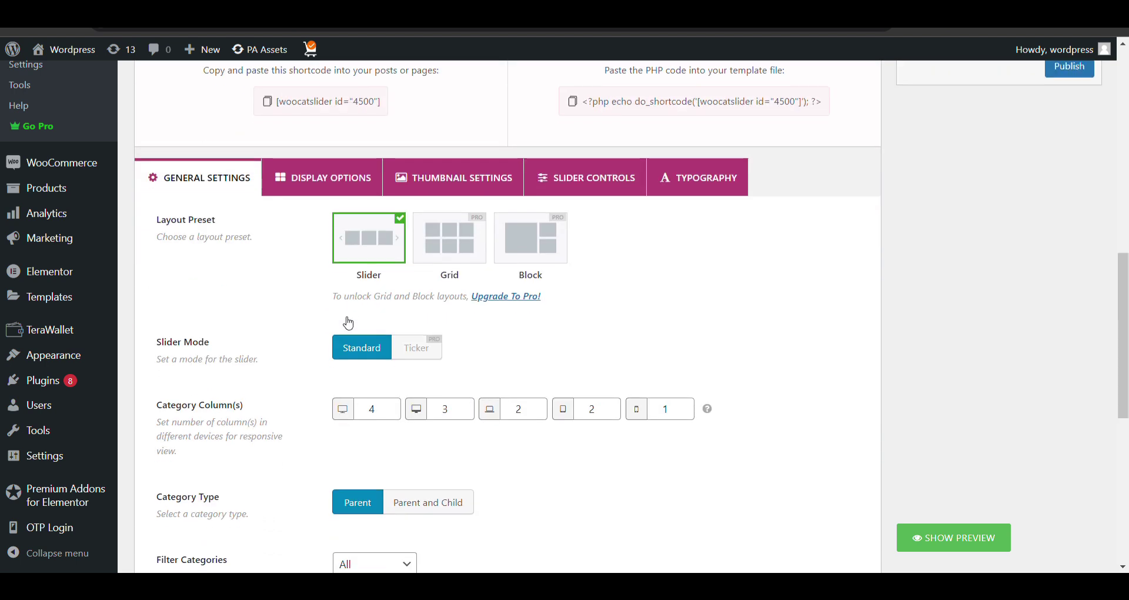
{"action": "scroll", "coordinate": [397, 380], "scroll_direction": "down", "scroll_amount": 1}
{"action": "left_click", "coordinate": [395, 377]}
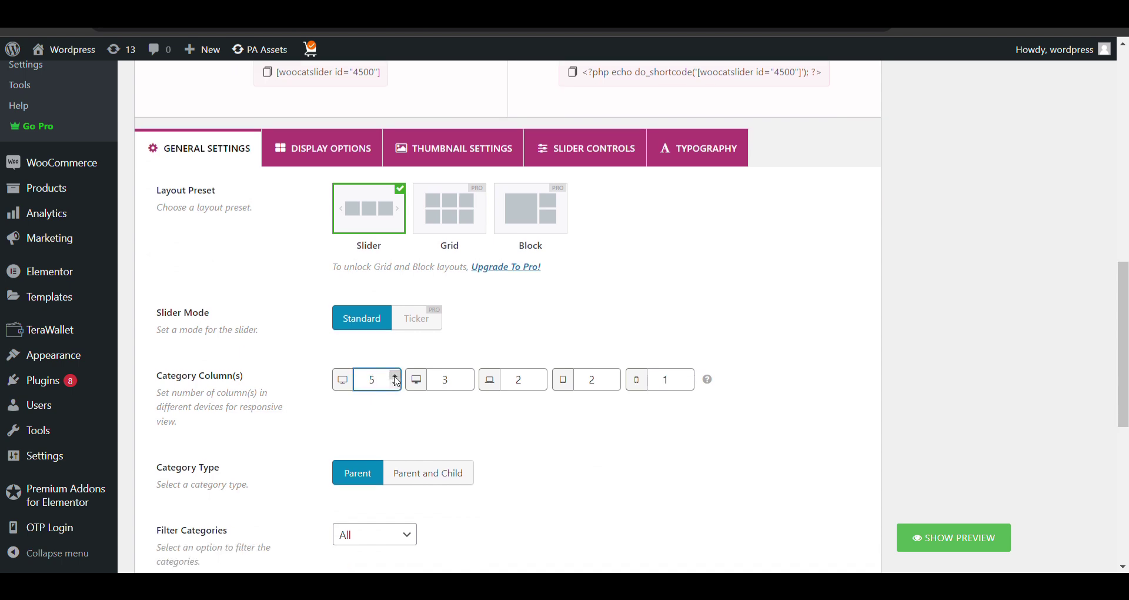
{"action": "left_click", "coordinate": [396, 375]}
{"action": "left_click", "coordinate": [396, 385]}
{"action": "left_click", "coordinate": [470, 376]}
{"action": "left_click", "coordinate": [469, 376]}
{"action": "left_click", "coordinate": [542, 375]}
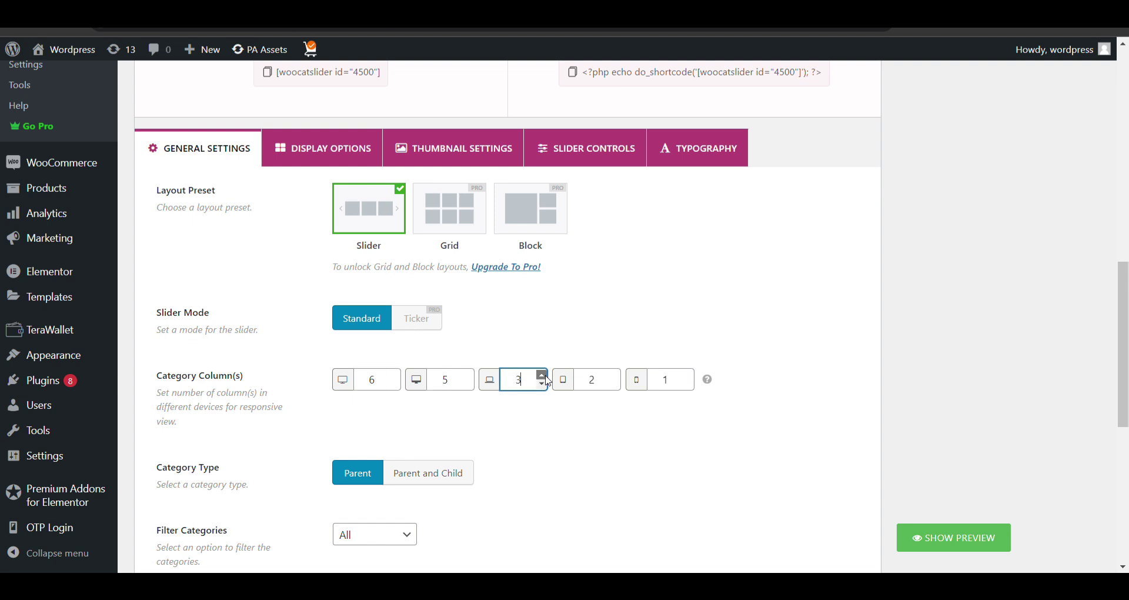
{"action": "left_click", "coordinate": [615, 375]}
{"action": "left_click", "coordinate": [688, 376]}
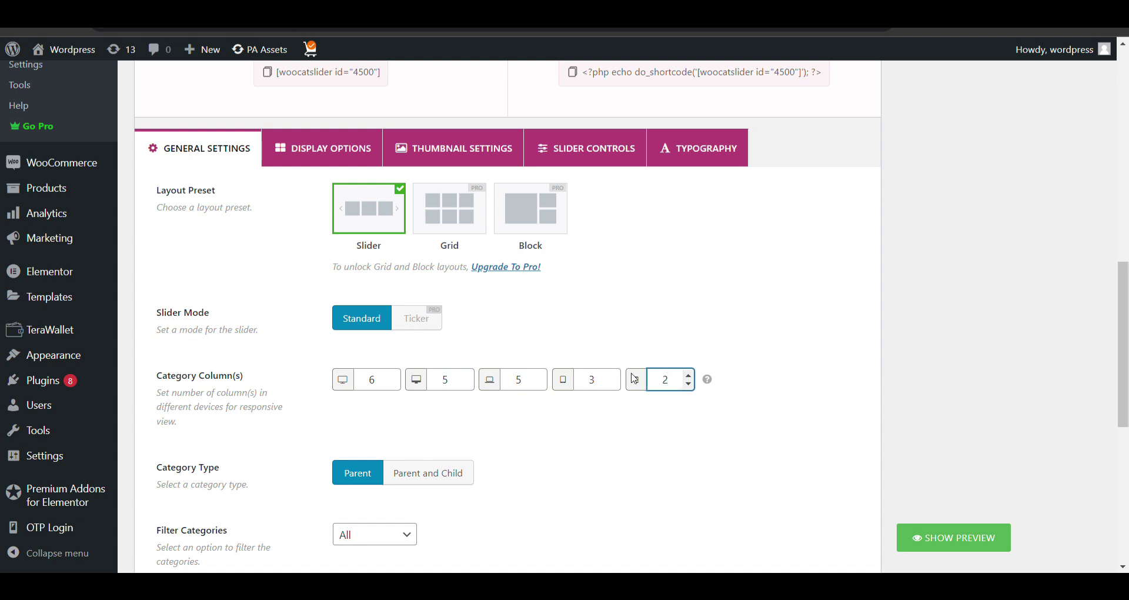
{"action": "scroll", "coordinate": [537, 464], "scroll_direction": "down", "scroll_amount": 3}
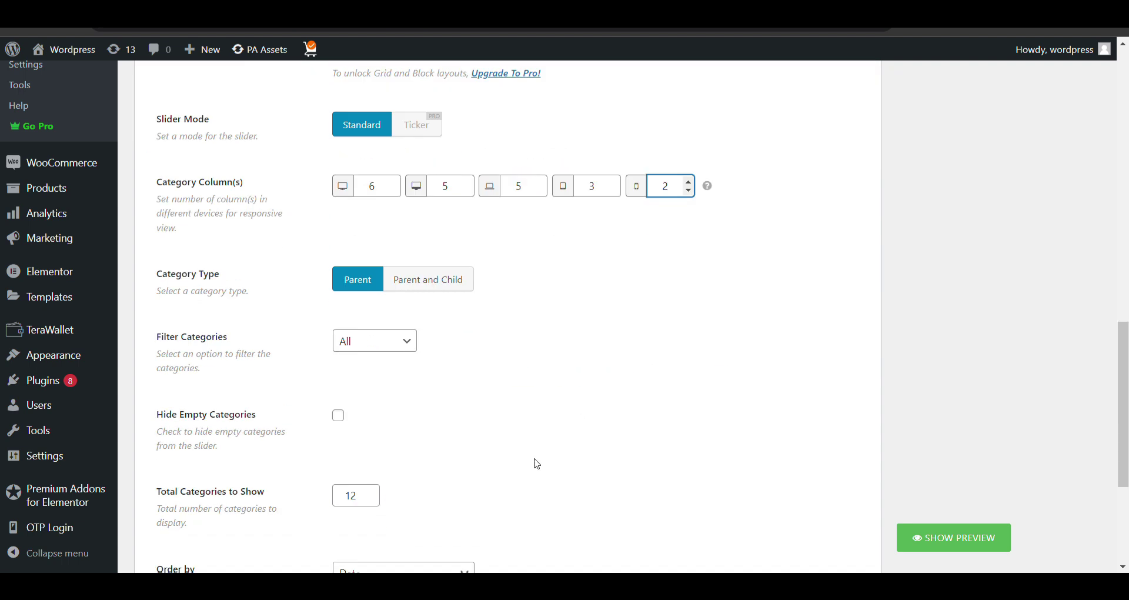
{"action": "left_click", "coordinate": [419, 285]}
- Choose Accessories (7), Men (14) and Women (17) in Choose Category(s)
{"action": "left_click", "coordinate": [386, 346]}
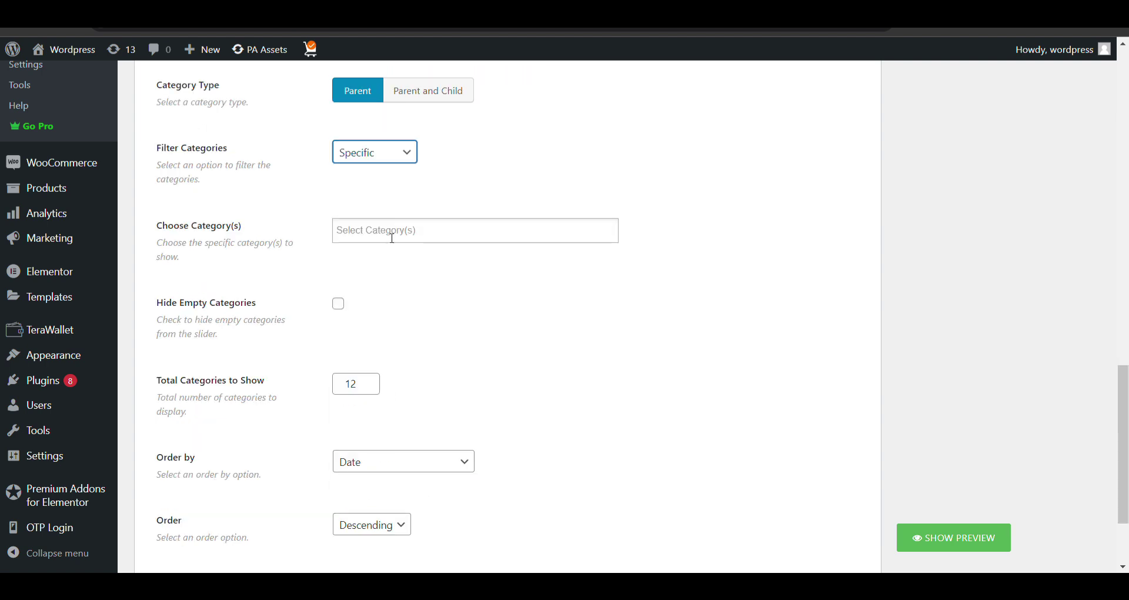
{"action": "left_click", "coordinate": [392, 238]}
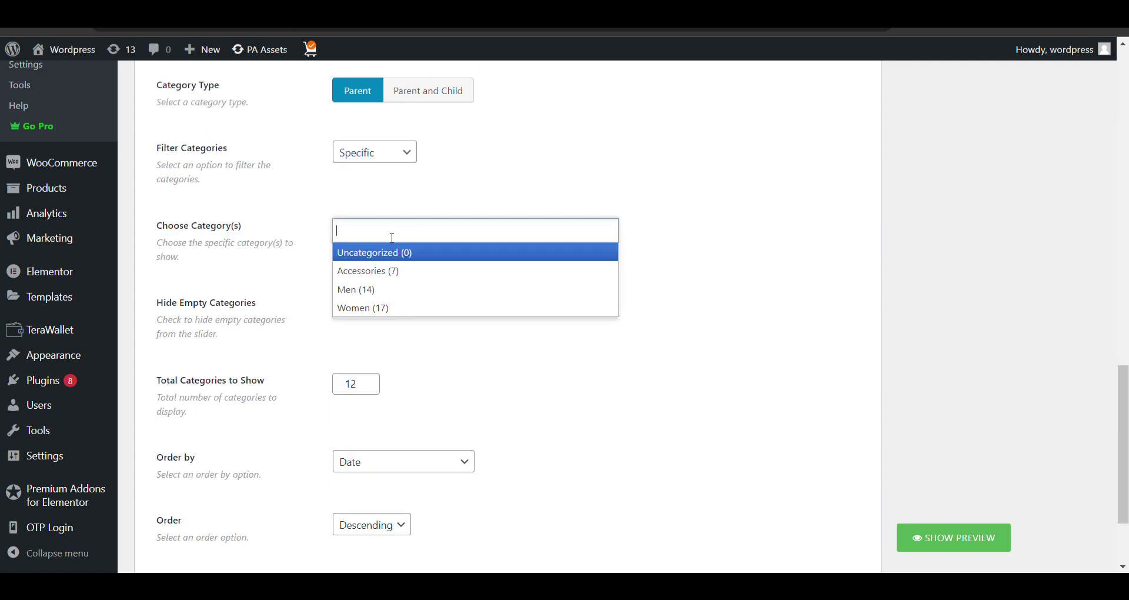
{"action": "left_click", "coordinate": [383, 273]}
{"action": "left_click", "coordinate": [449, 239]}
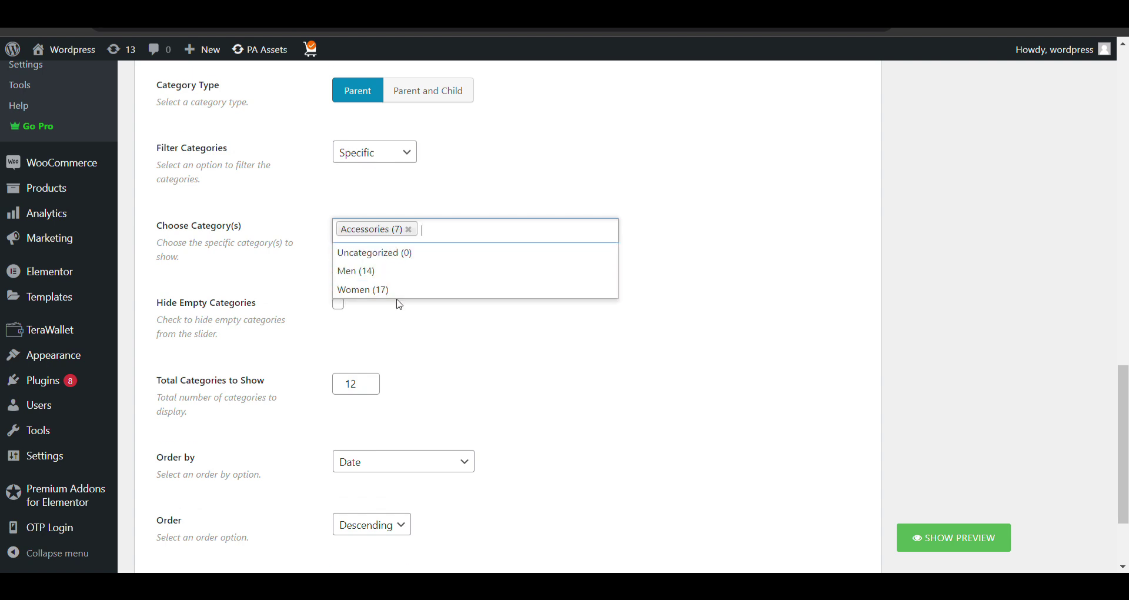
{"action": "scroll", "coordinate": [390, 292], "scroll_direction": "down", "scroll_amount": 1}
{"action": "left_click", "coordinate": [379, 262]}
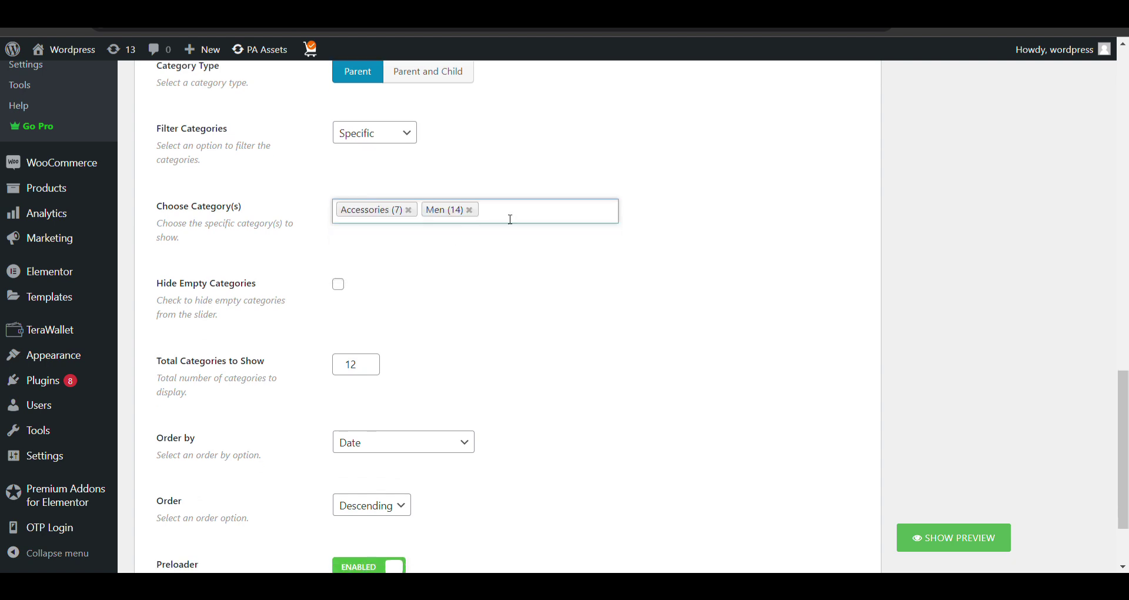
{"action": "left_click", "coordinate": [510, 220]}
{"action": "left_click", "coordinate": [403, 251]}
{"action": "scroll", "coordinate": [457, 264], "scroll_direction": "up", "scroll_amount": 2}
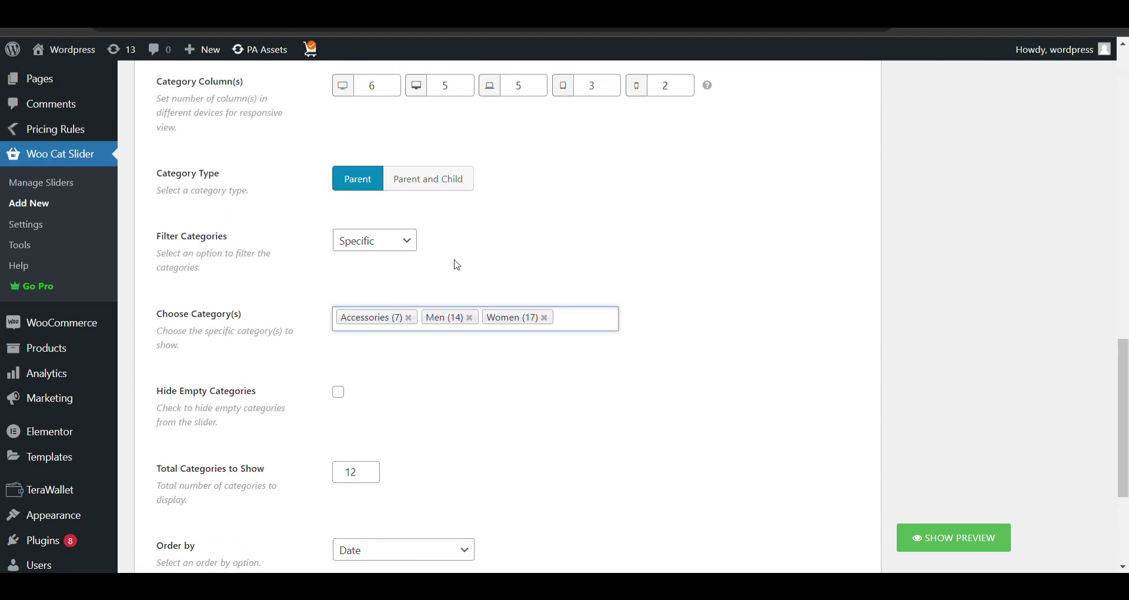
- Select Parent and Child category type and tick Hide Empty Categories
{"action": "left_click", "coordinate": [414, 185]}
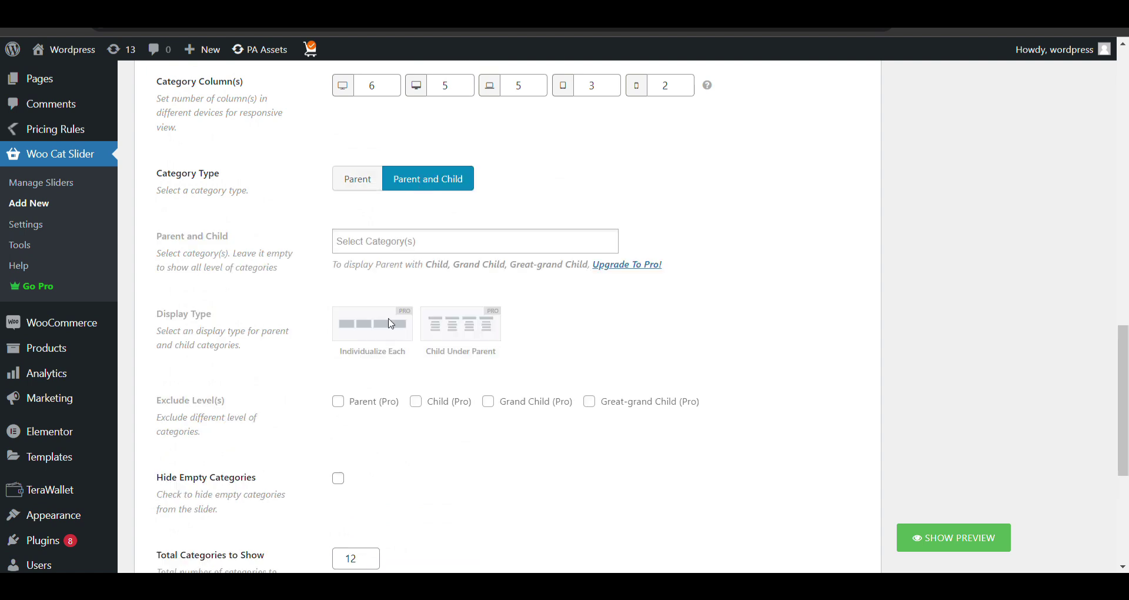
{"action": "scroll", "coordinate": [391, 324], "scroll_direction": "down", "scroll_amount": 1}
{"action": "scroll", "coordinate": [398, 188], "scroll_direction": "down", "scroll_amount": 3}
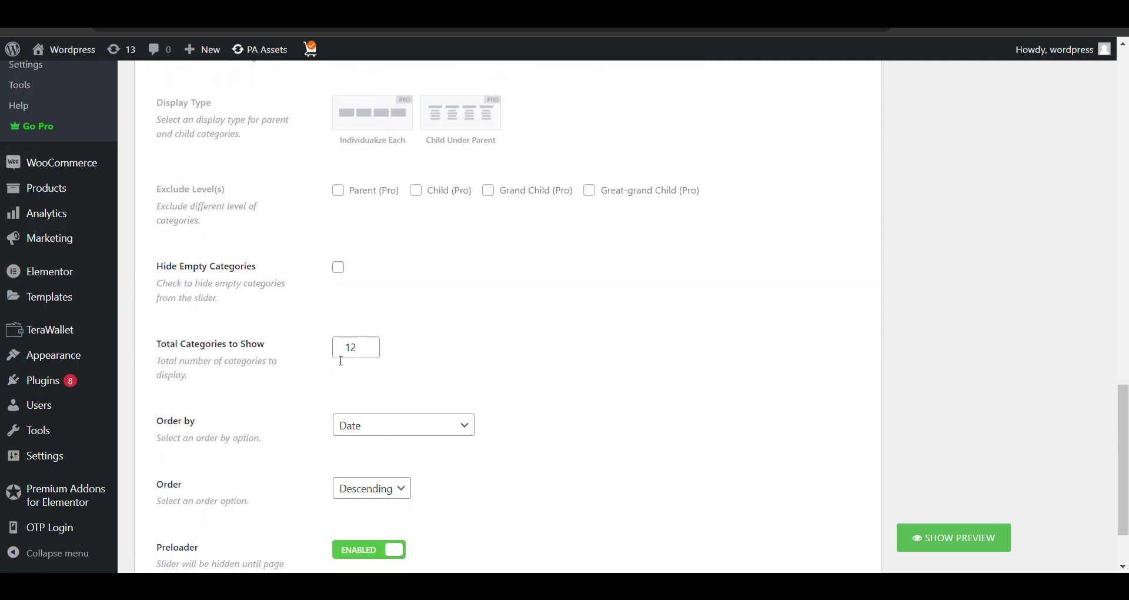
{"action": "scroll", "coordinate": [355, 310], "scroll_direction": "up", "scroll_amount": 1}
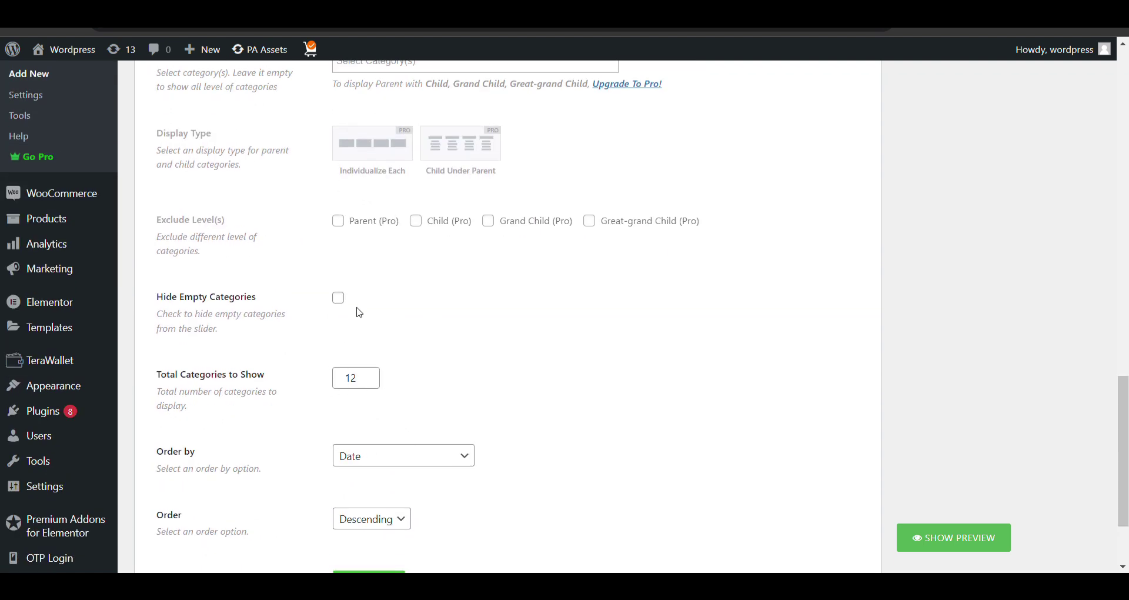
{"action": "scroll", "coordinate": [353, 309], "scroll_direction": "up", "scroll_amount": 2}
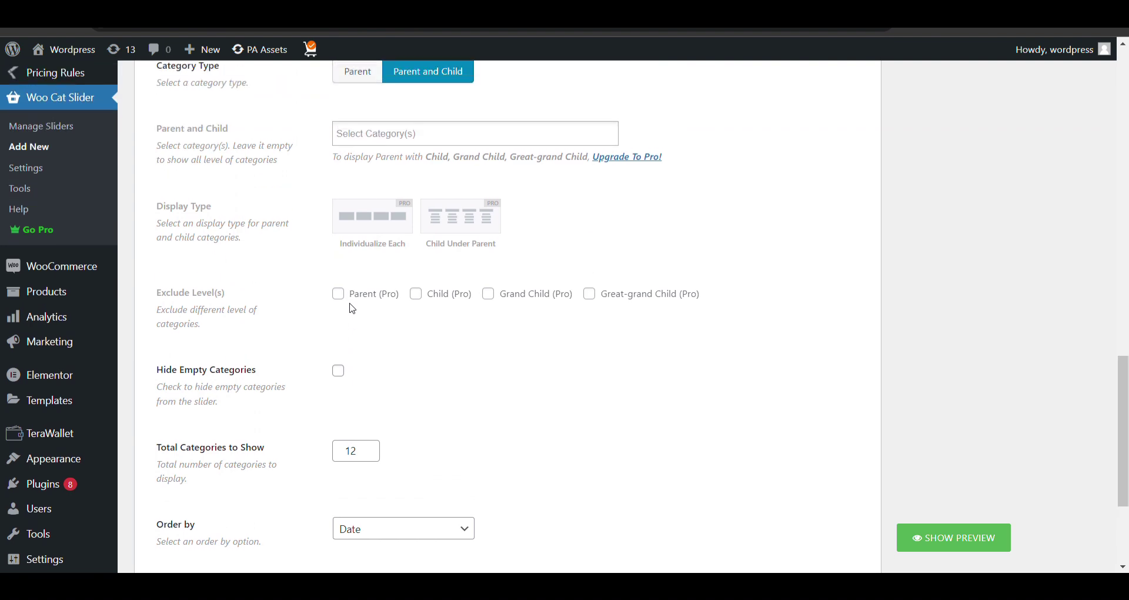
{"action": "left_click", "coordinate": [337, 369]}
- Try the Order by options, then leave ordering on Date
{"action": "scroll", "coordinate": [393, 377], "scroll_direction": "down", "scroll_amount": 3}
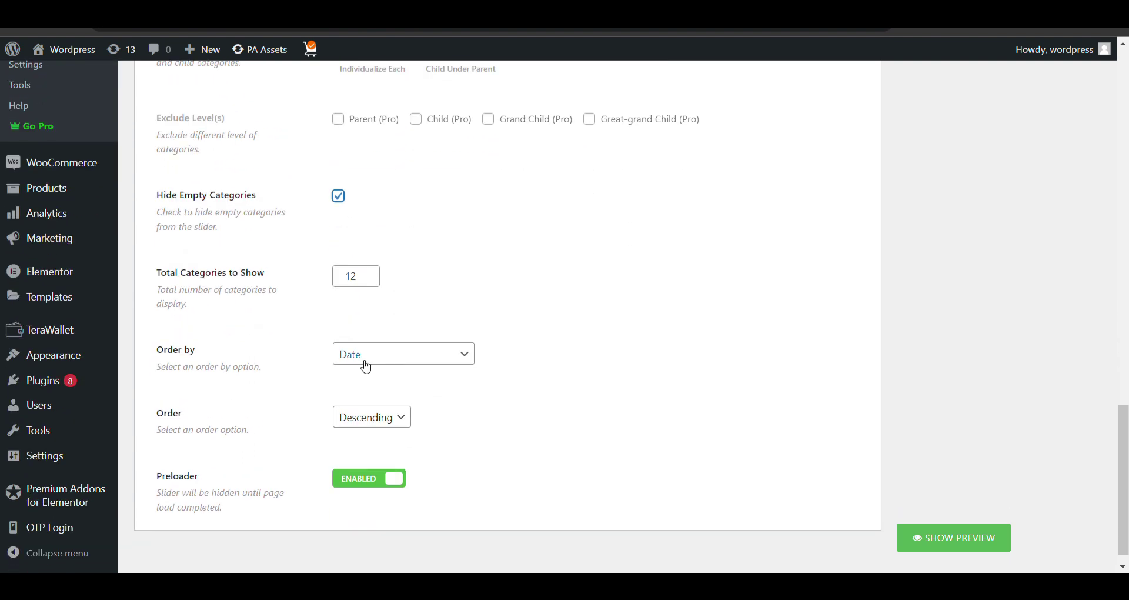
{"action": "left_click", "coordinate": [364, 363]}
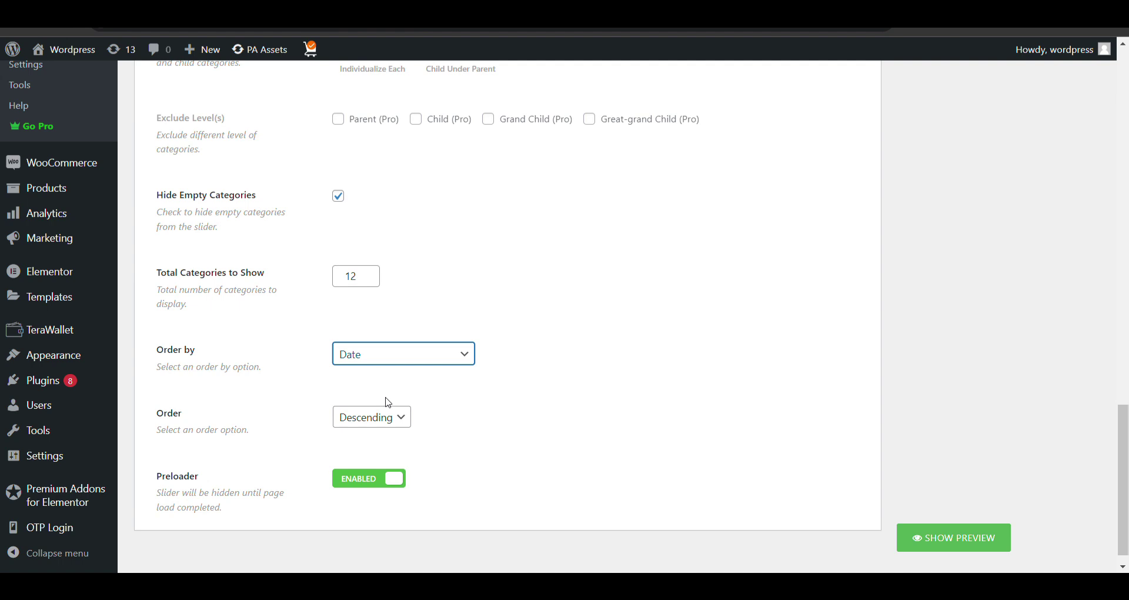
{"action": "left_click", "coordinate": [386, 421]}
{"action": "left_click", "coordinate": [383, 364]}
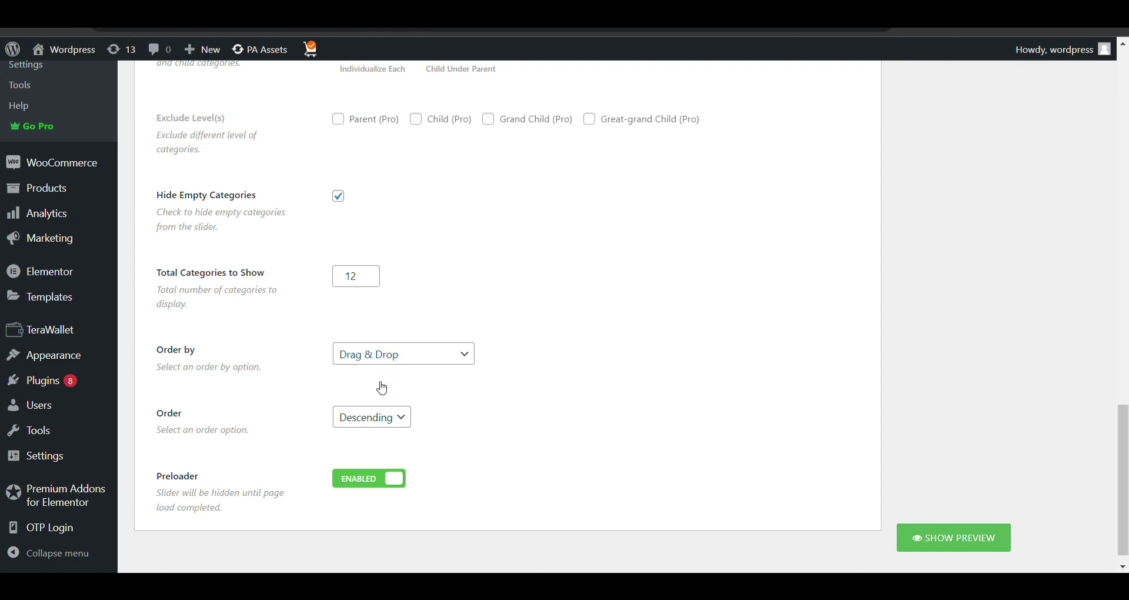
{"action": "left_click", "coordinate": [376, 391]}
{"action": "left_click", "coordinate": [370, 356]}
{"action": "left_click", "coordinate": [355, 403]}
{"action": "scroll", "coordinate": [480, 426], "scroll_direction": "down", "scroll_amount": 1}
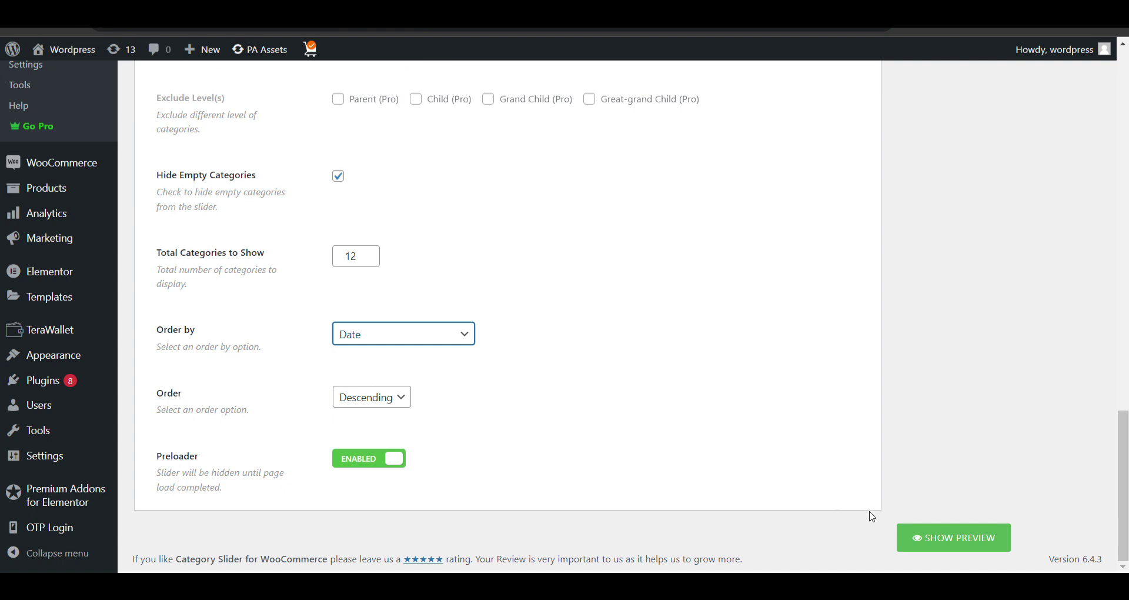
{"action": "scroll", "coordinate": [343, 445], "scroll_direction": "up", "scroll_amount": 5}
{"action": "scroll", "coordinate": [343, 446], "scroll_direction": "up", "scroll_amount": 5}
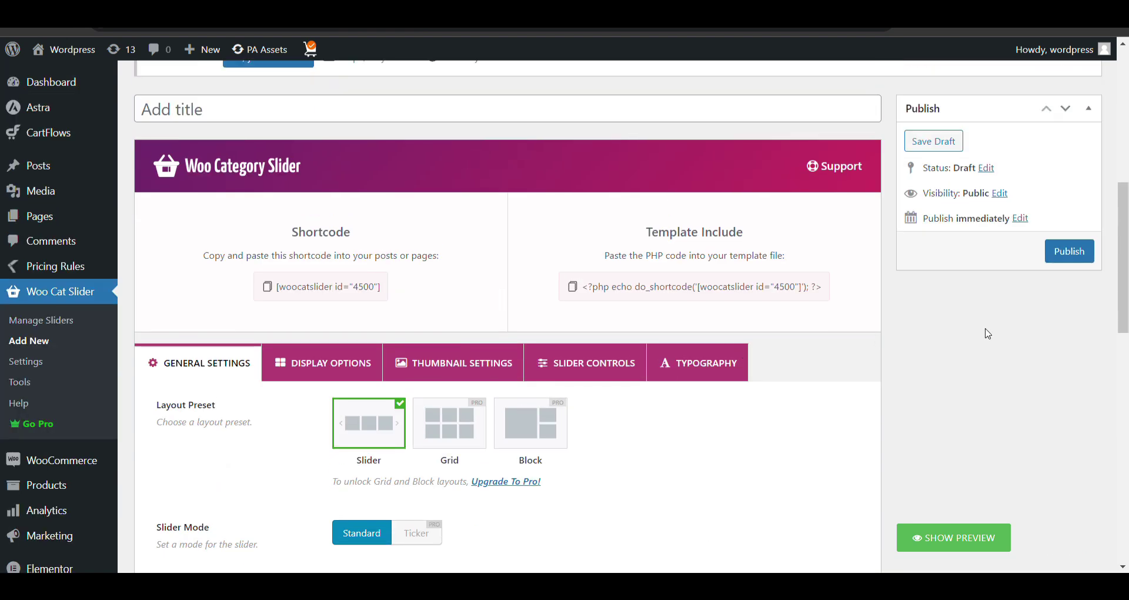
- Publish the slider and preview it showing Women, Men and Accessories
{"action": "left_click", "coordinate": [1093, 250]}
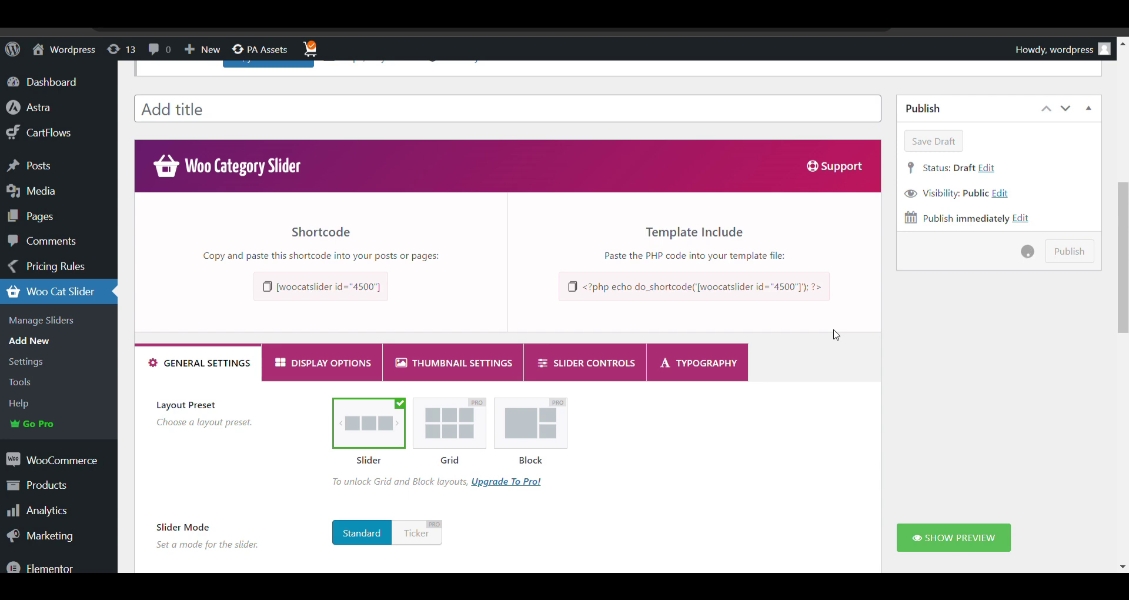
{"action": "scroll", "coordinate": [837, 336], "scroll_direction": "down", "scroll_amount": 3}
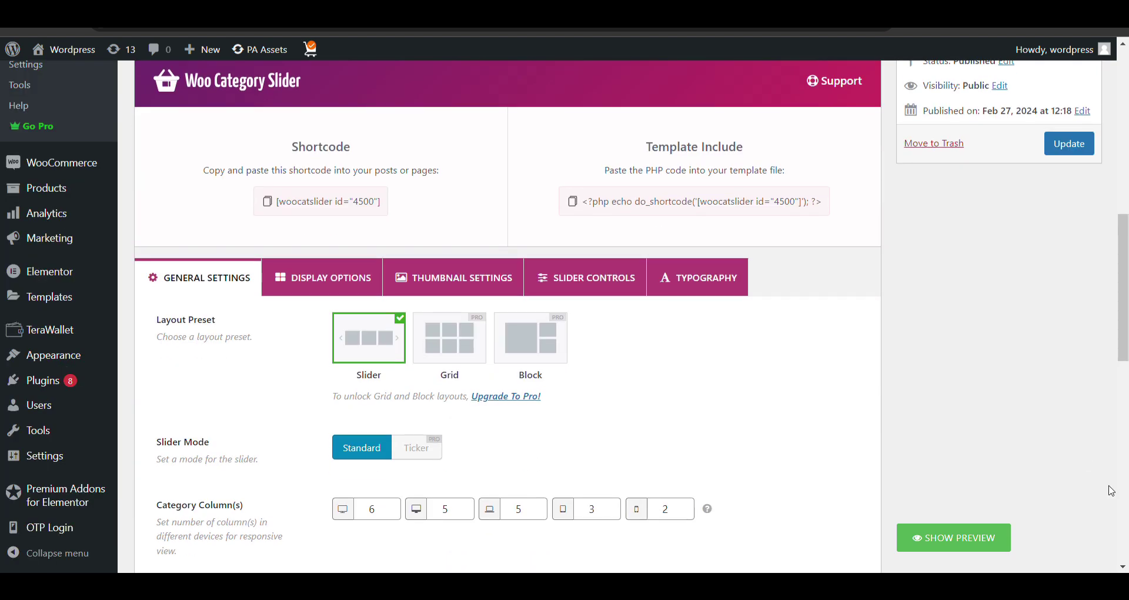
{"action": "left_click", "coordinate": [1003, 550]}
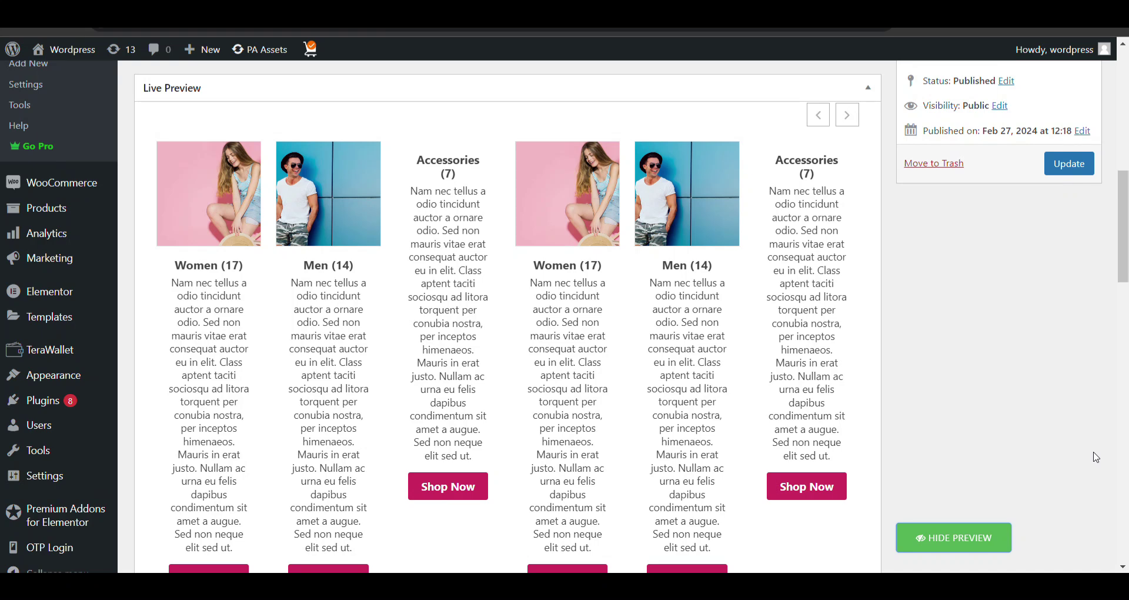
{"action": "scroll", "coordinate": [538, 341], "scroll_direction": "down", "scroll_amount": 1}
{"action": "scroll", "coordinate": [527, 341], "scroll_direction": "up", "scroll_amount": 5}
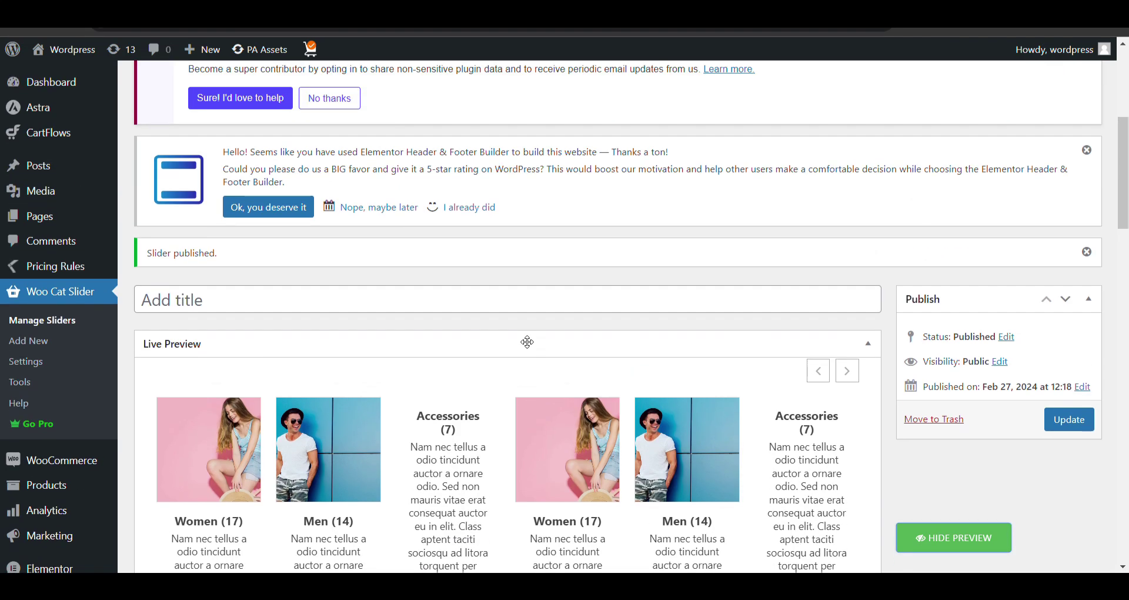
{"action": "scroll", "coordinate": [982, 398], "scroll_direction": "down", "scroll_amount": 2}
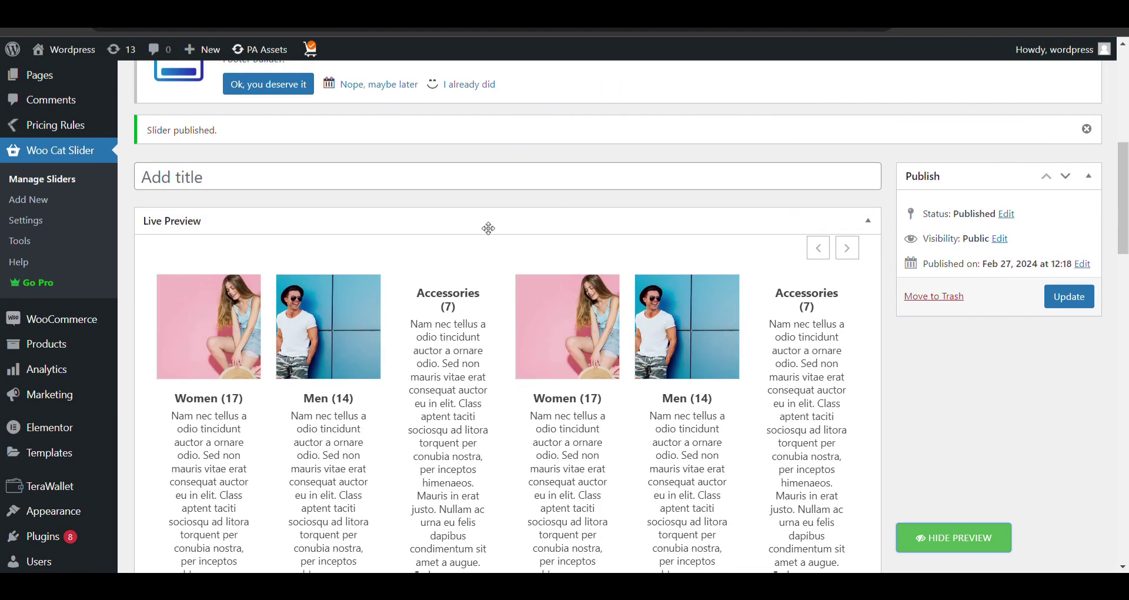
{"action": "scroll", "coordinate": [723, 229], "scroll_direction": "down", "scroll_amount": 3}
{"action": "scroll", "coordinate": [254, 250], "scroll_direction": "up", "scroll_amount": 3}
{"action": "scroll", "coordinate": [86, 288], "scroll_direction": "up", "scroll_amount": 1}
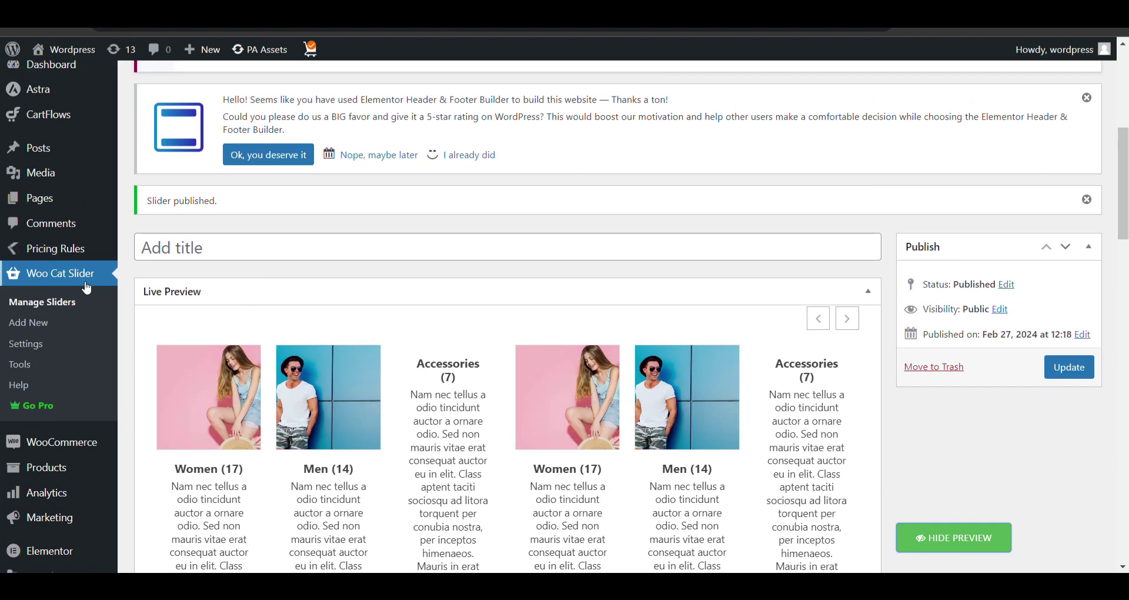
- Reopen the (no title) slider for editing from Manage Sliders
{"action": "left_click", "coordinate": [56, 307]}
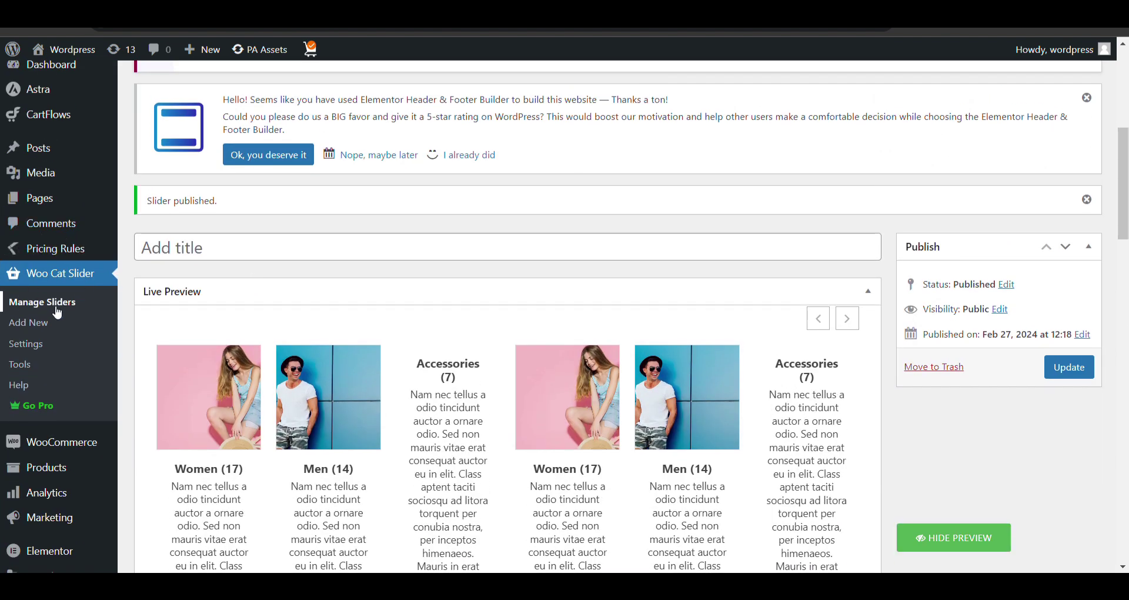
{"action": "scroll", "coordinate": [362, 303], "scroll_direction": "down", "scroll_amount": 5}
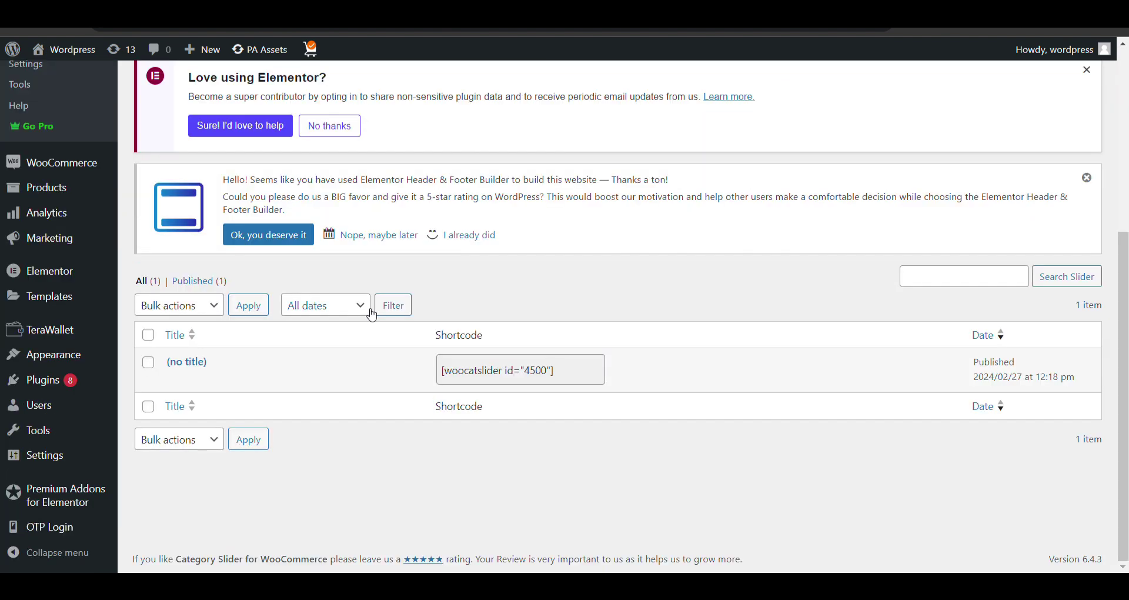
{"action": "left_click", "coordinate": [175, 381]}
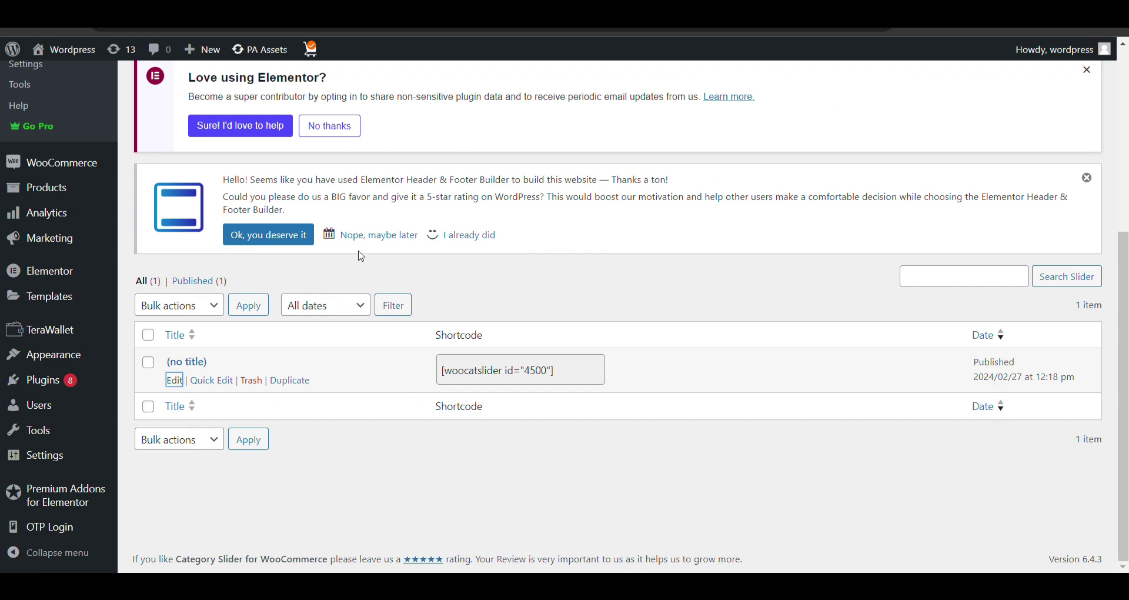
{"action": "scroll", "coordinate": [358, 249], "scroll_direction": "down", "scroll_amount": 5}
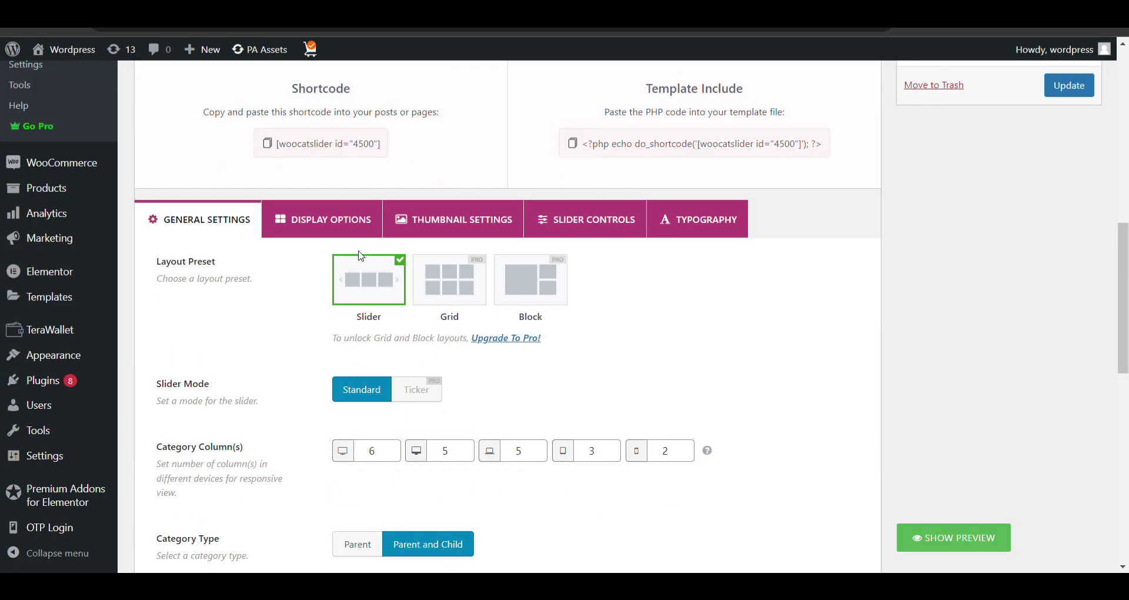
- In Display Options, set the Section Title toggle to HIDE
{"action": "left_click", "coordinate": [324, 227]}
{"action": "scroll", "coordinate": [299, 320], "scroll_direction": "down", "scroll_amount": 1}
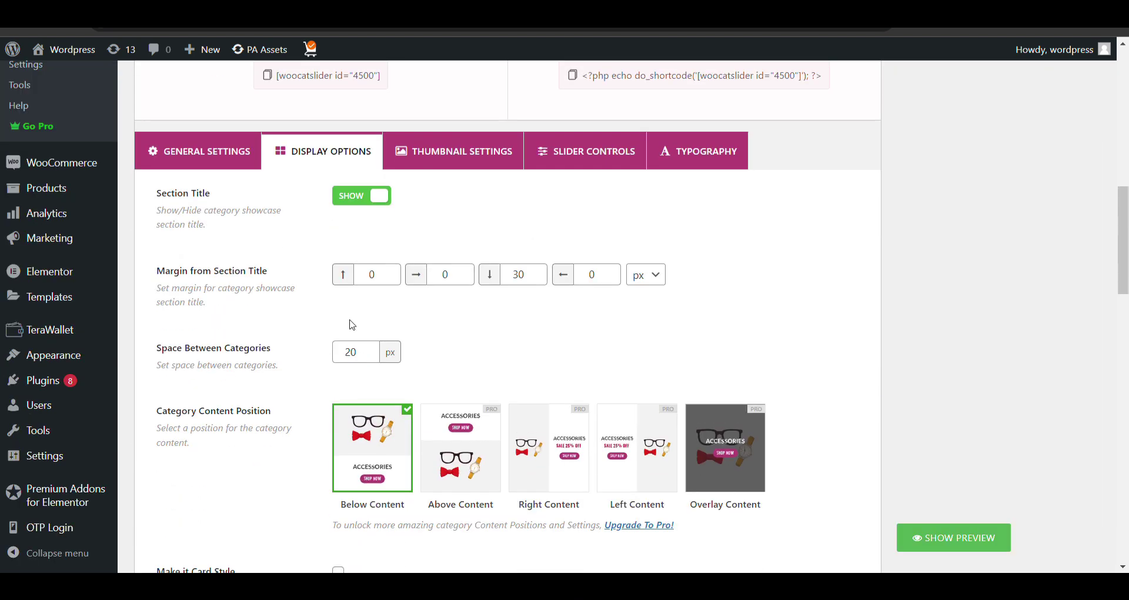
{"action": "scroll", "coordinate": [351, 325], "scroll_direction": "down", "scroll_amount": 1}
{"action": "scroll", "coordinate": [360, 327], "scroll_direction": "down", "scroll_amount": 1}
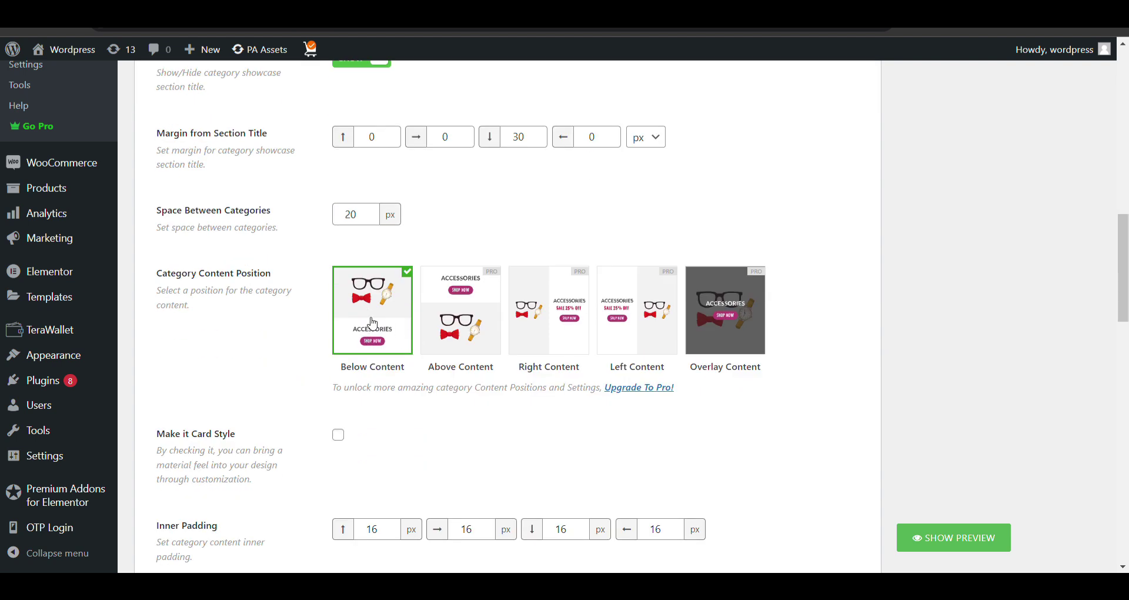
{"action": "scroll", "coordinate": [402, 361], "scroll_direction": "up", "scroll_amount": 1}
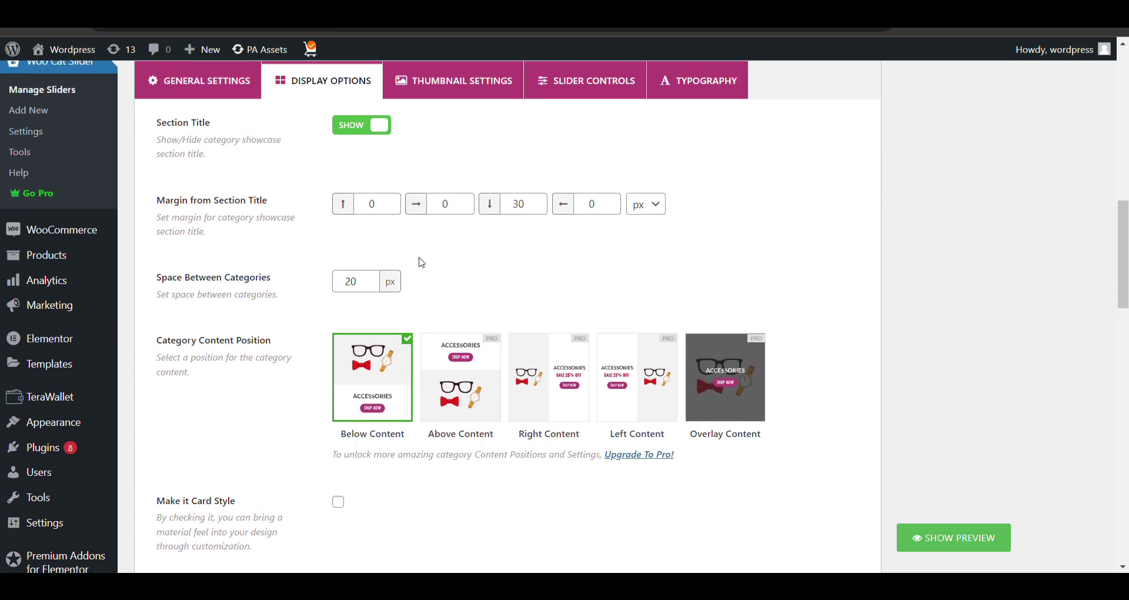
{"action": "scroll", "coordinate": [355, 376], "scroll_direction": "down", "scroll_amount": 3}
{"action": "scroll", "coordinate": [353, 392], "scroll_direction": "down", "scroll_amount": 2}
{"action": "scroll", "coordinate": [360, 395], "scroll_direction": "up", "scroll_amount": 10}
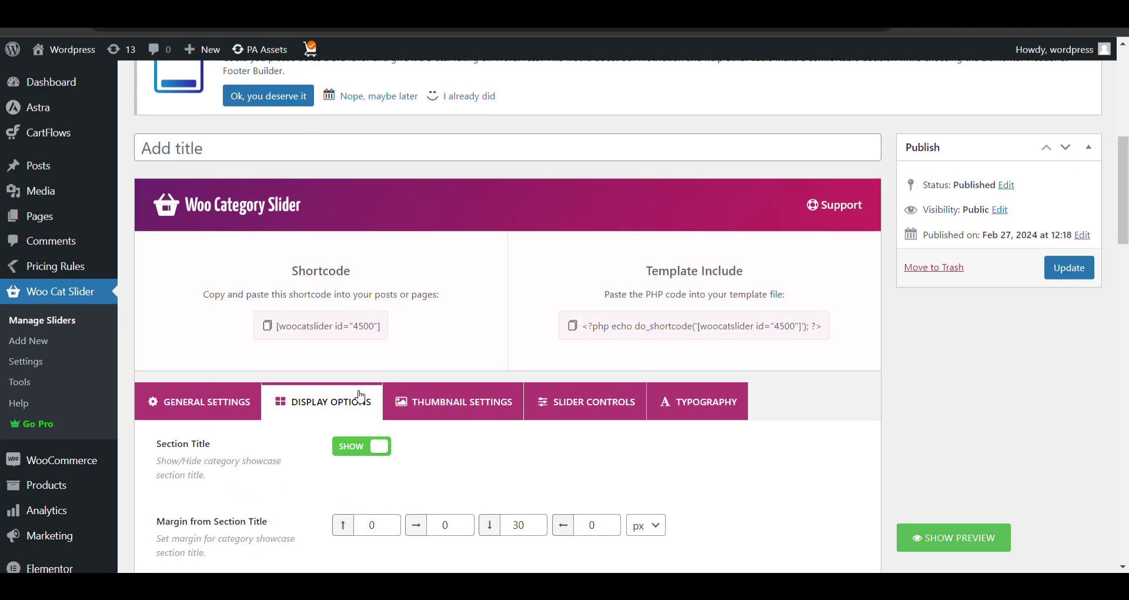
{"action": "scroll", "coordinate": [360, 396], "scroll_direction": "down", "scroll_amount": 1}
{"action": "scroll", "coordinate": [321, 342], "scroll_direction": "down", "scroll_amount": 2}
{"action": "scroll", "coordinate": [320, 341], "scroll_direction": "down", "scroll_amount": 5}
{"action": "scroll", "coordinate": [360, 278], "scroll_direction": "up", "scroll_amount": 5}
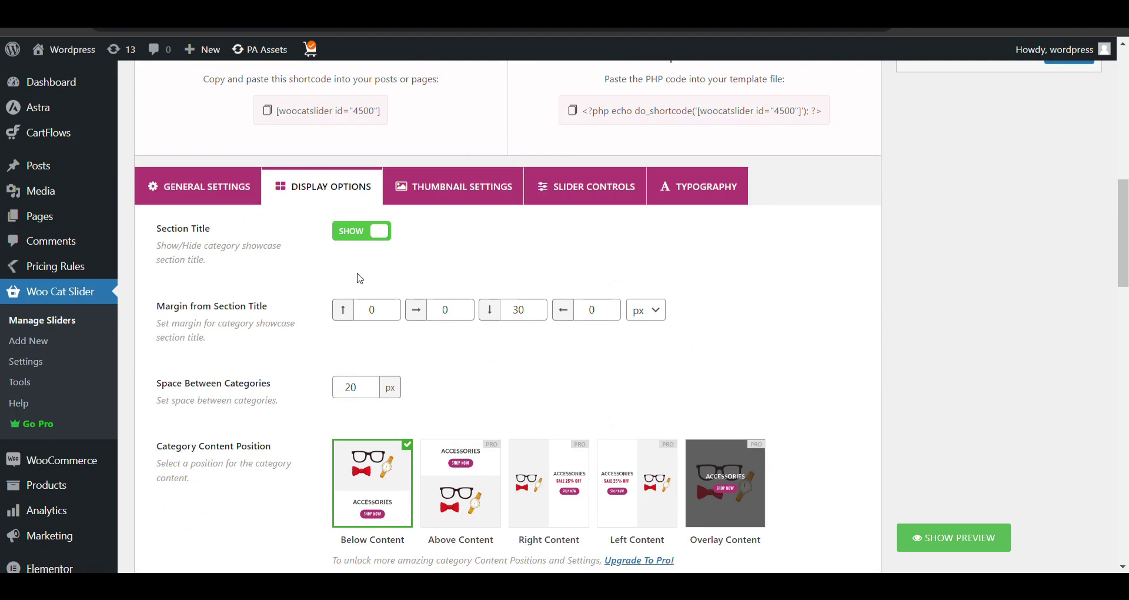
{"action": "left_click", "coordinate": [360, 246]}
- Hide the Product Count, Description and Shop Now Button
{"action": "scroll", "coordinate": [335, 300], "scroll_direction": "down", "scroll_amount": 4}
{"action": "scroll", "coordinate": [335, 300], "scroll_direction": "down", "scroll_amount": 1}
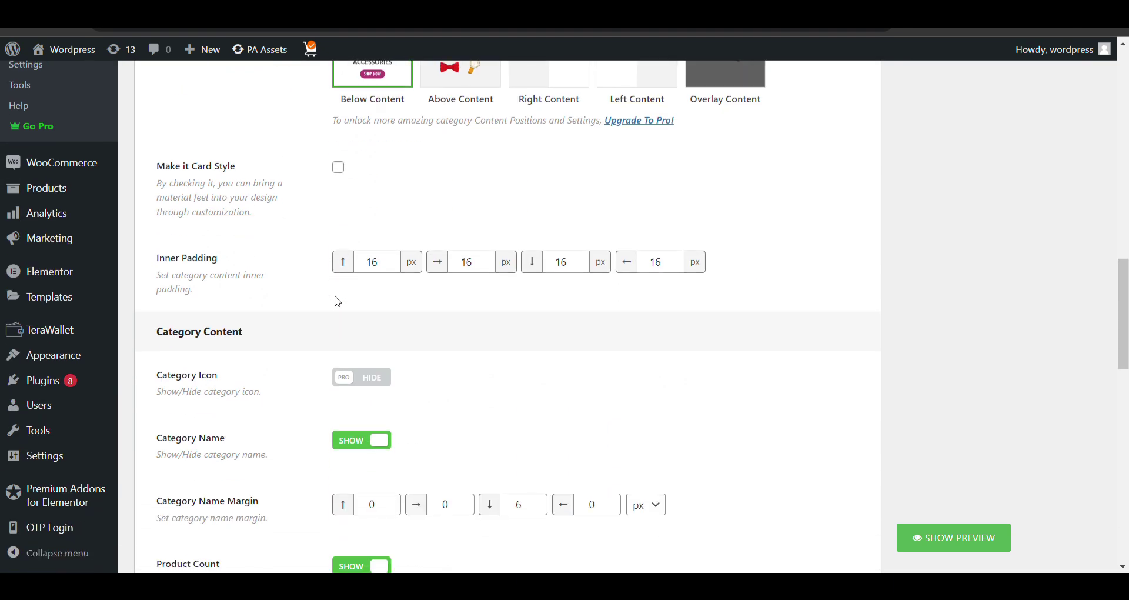
{"action": "scroll", "coordinate": [349, 438], "scroll_direction": "down", "scroll_amount": 3}
{"action": "scroll", "coordinate": [350, 438], "scroll_direction": "down", "scroll_amount": 1}
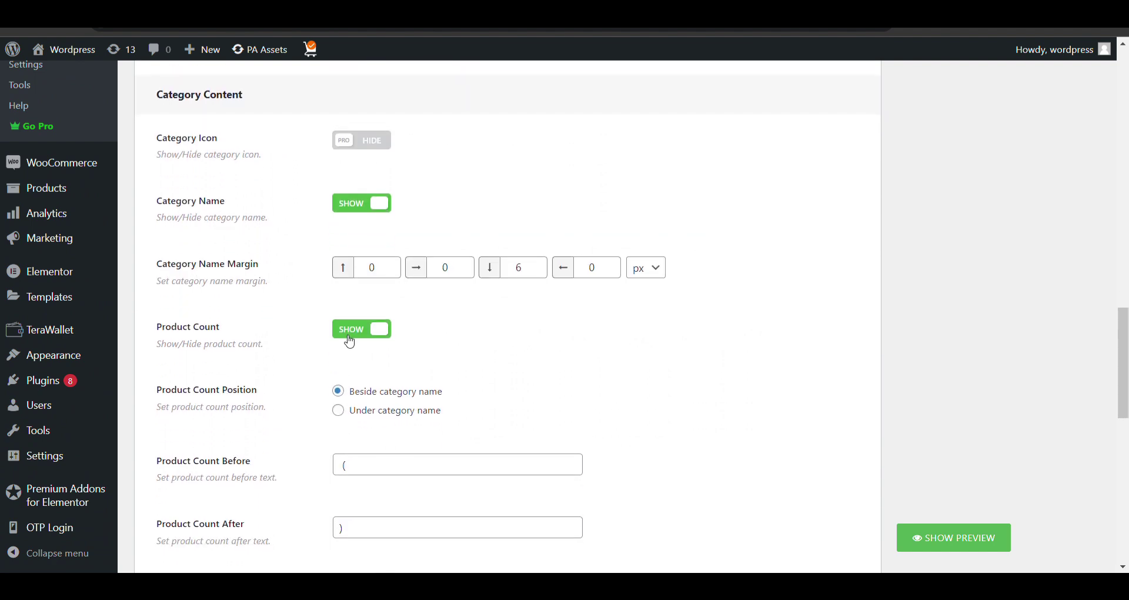
{"action": "left_click", "coordinate": [349, 342]}
{"action": "scroll", "coordinate": [347, 340], "scroll_direction": "down", "scroll_amount": 3}
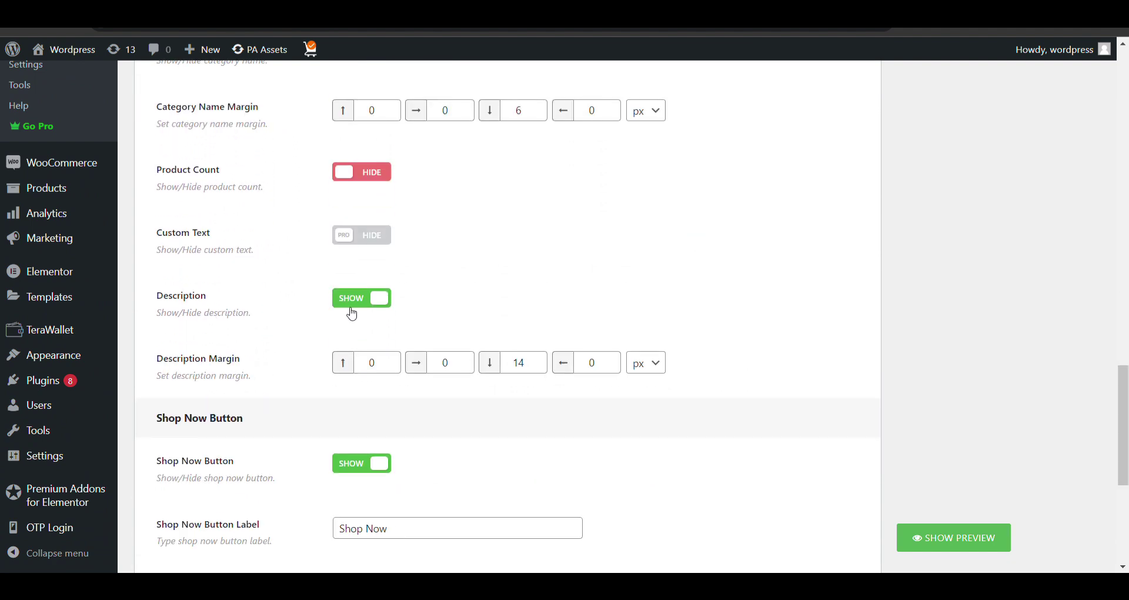
{"action": "left_click", "coordinate": [351, 308]}
{"action": "scroll", "coordinate": [351, 314], "scroll_direction": "down", "scroll_amount": 2}
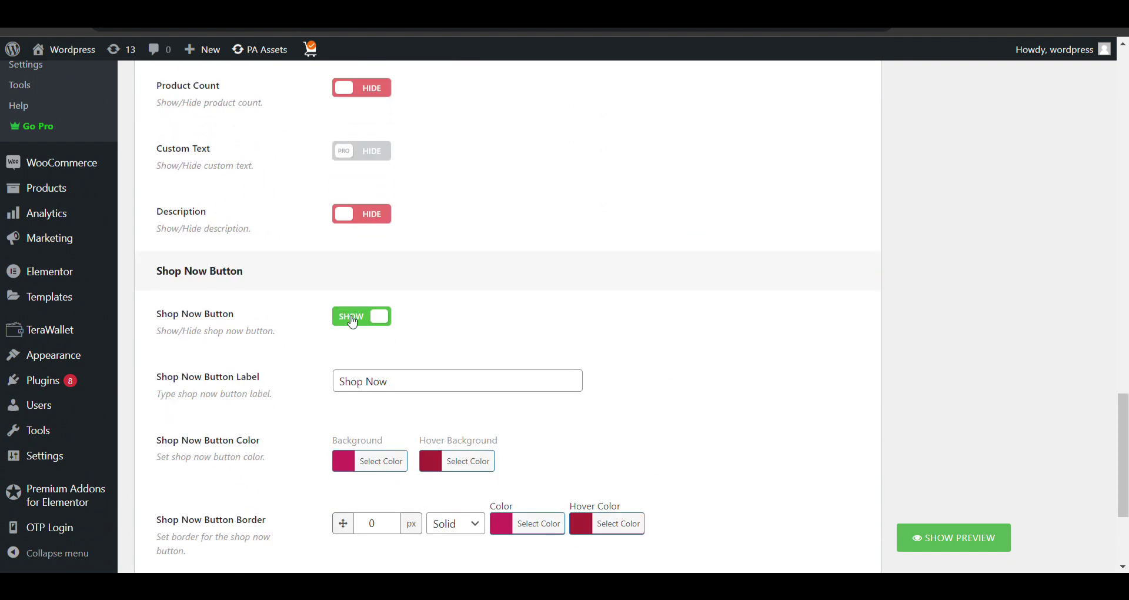
{"action": "left_click", "coordinate": [352, 321]}
{"action": "scroll", "coordinate": [348, 317], "scroll_direction": "up", "scroll_amount": 2}
{"action": "scroll", "coordinate": [446, 306], "scroll_direction": "up", "scroll_amount": 2}
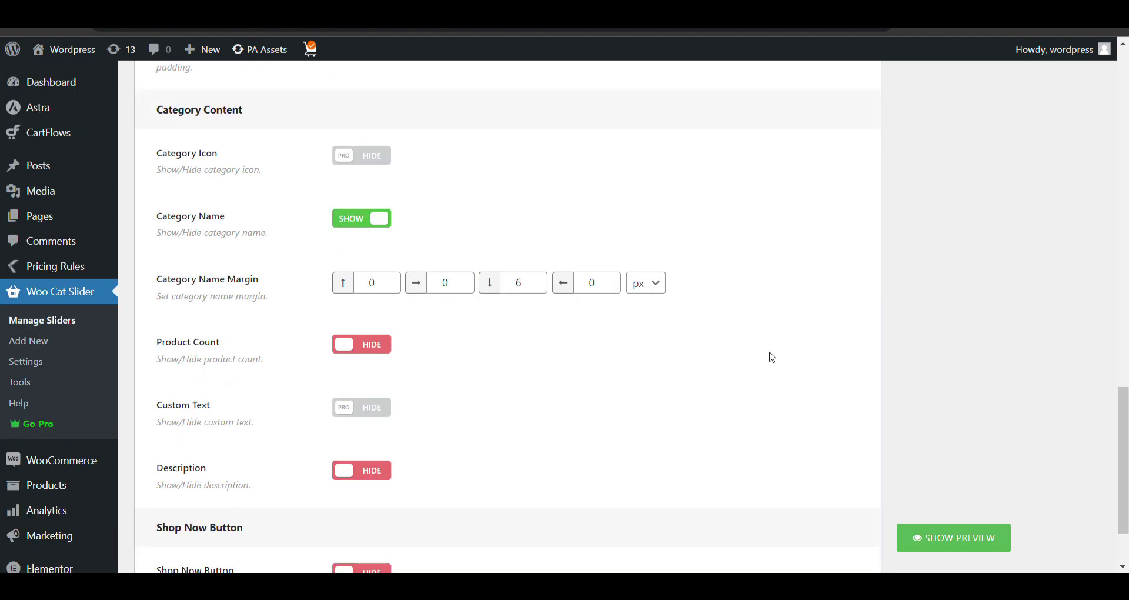
{"action": "scroll", "coordinate": [1012, 254], "scroll_direction": "up", "scroll_amount": 10}
{"action": "scroll", "coordinate": [1011, 254], "scroll_direction": "up", "scroll_amount": 4}
{"action": "scroll", "coordinate": [1015, 253], "scroll_direction": "up", "scroll_amount": 1}
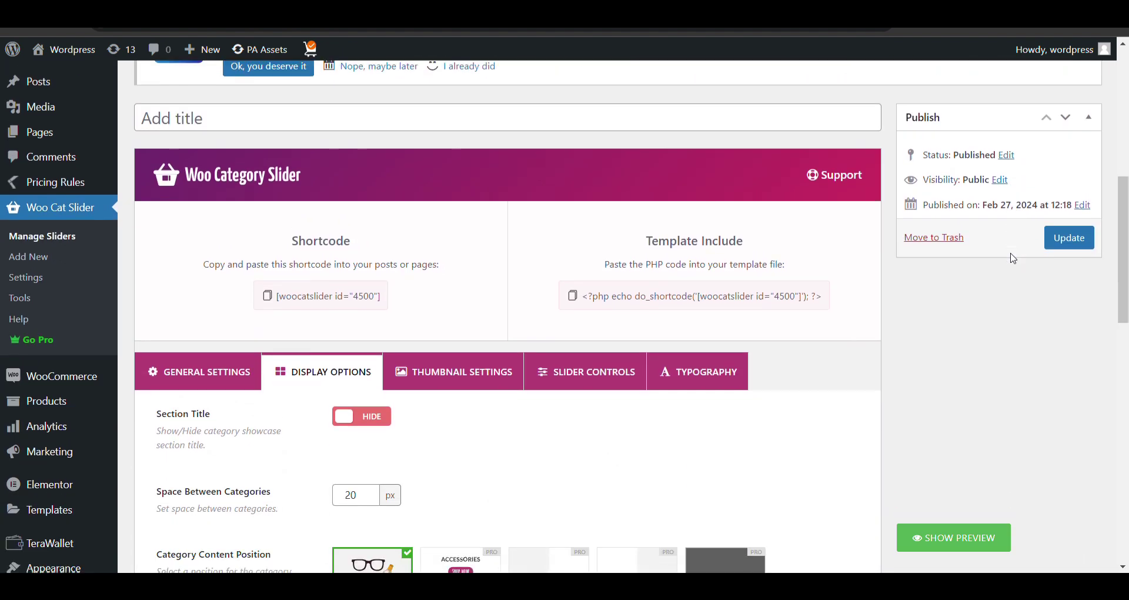
- Review Thumbnail Settings: thumbnails on, original image size, square shape
{"action": "left_click", "coordinate": [470, 377]}
{"action": "scroll", "coordinate": [471, 377], "scroll_direction": "down", "scroll_amount": 2}
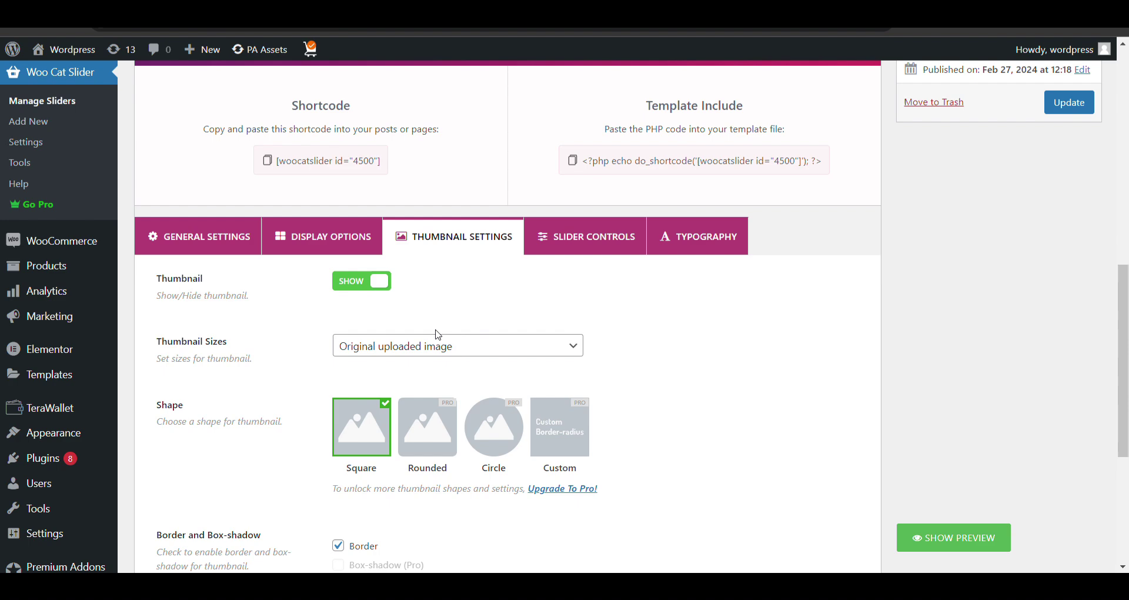
{"action": "scroll", "coordinate": [439, 335], "scroll_direction": "down", "scroll_amount": 1}
{"action": "scroll", "coordinate": [432, 344], "scroll_direction": "down", "scroll_amount": 3}
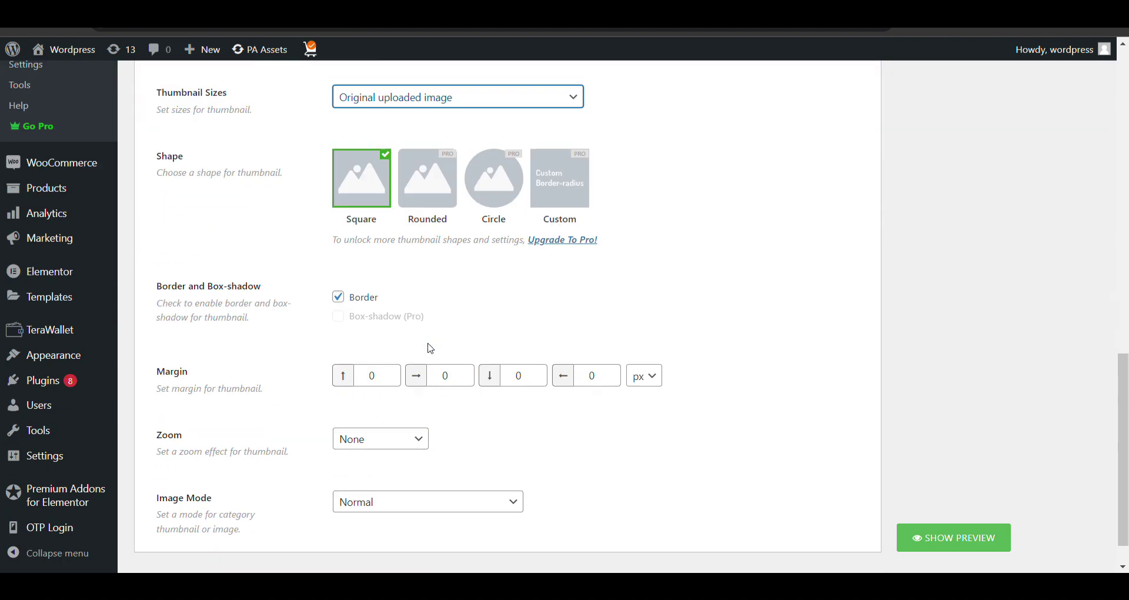
{"action": "scroll", "coordinate": [394, 353], "scroll_direction": "down", "scroll_amount": 1}
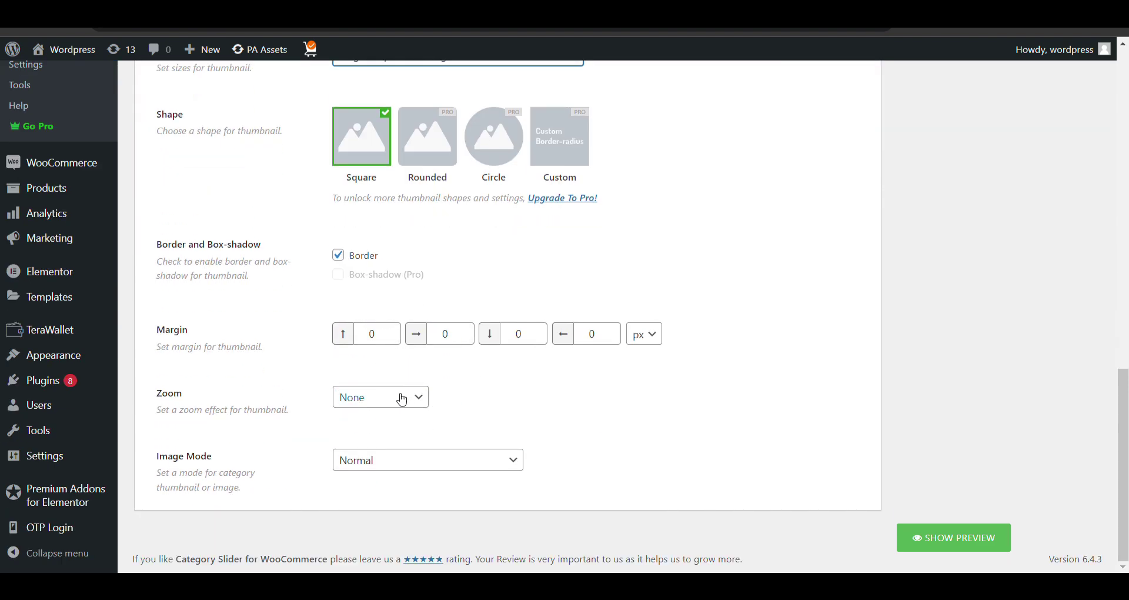
{"action": "scroll", "coordinate": [382, 397], "scroll_direction": "up", "scroll_amount": 5}
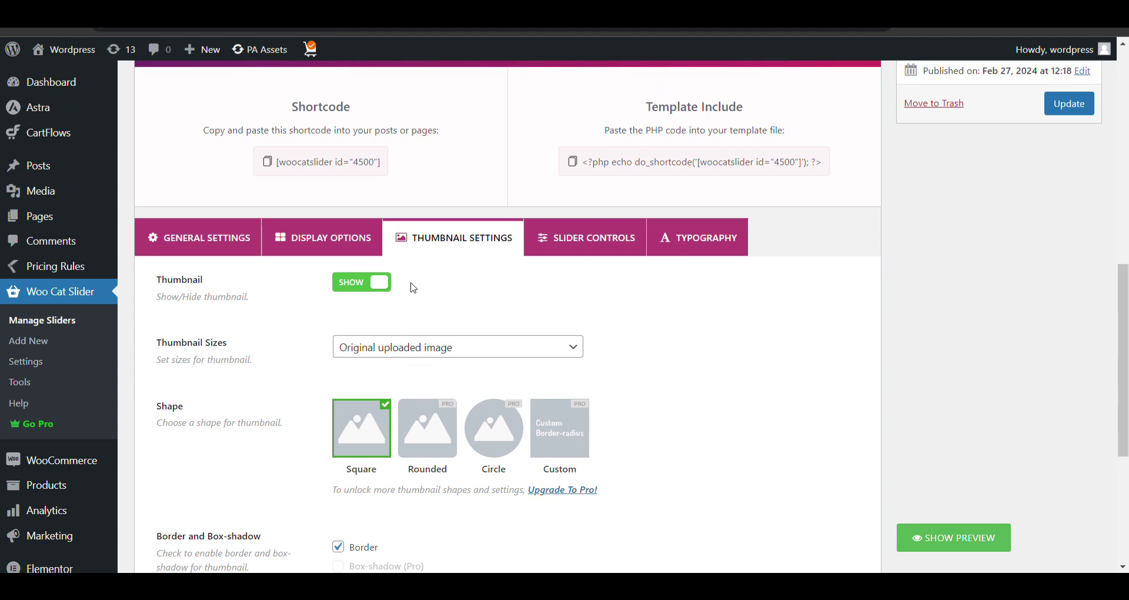
- Review the slider's Slider Controls settings
{"action": "left_click", "coordinate": [569, 238]}
{"action": "scroll", "coordinate": [489, 325], "scroll_direction": "down", "scroll_amount": 2}
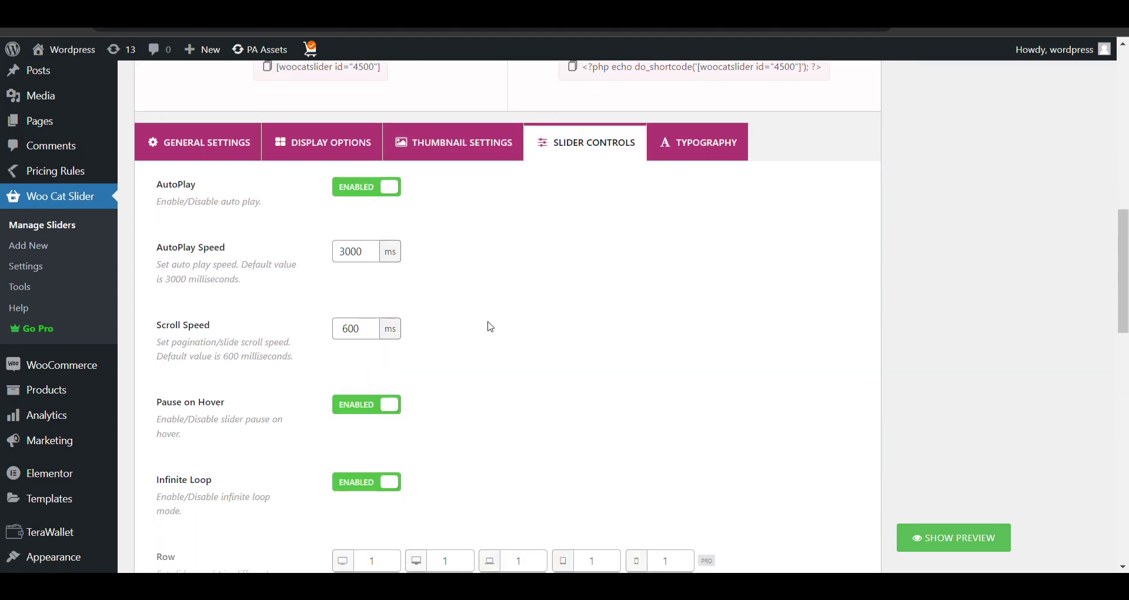
{"action": "scroll", "coordinate": [406, 318], "scroll_direction": "down", "scroll_amount": 2}
{"action": "scroll", "coordinate": [411, 323], "scroll_direction": "down", "scroll_amount": 2}
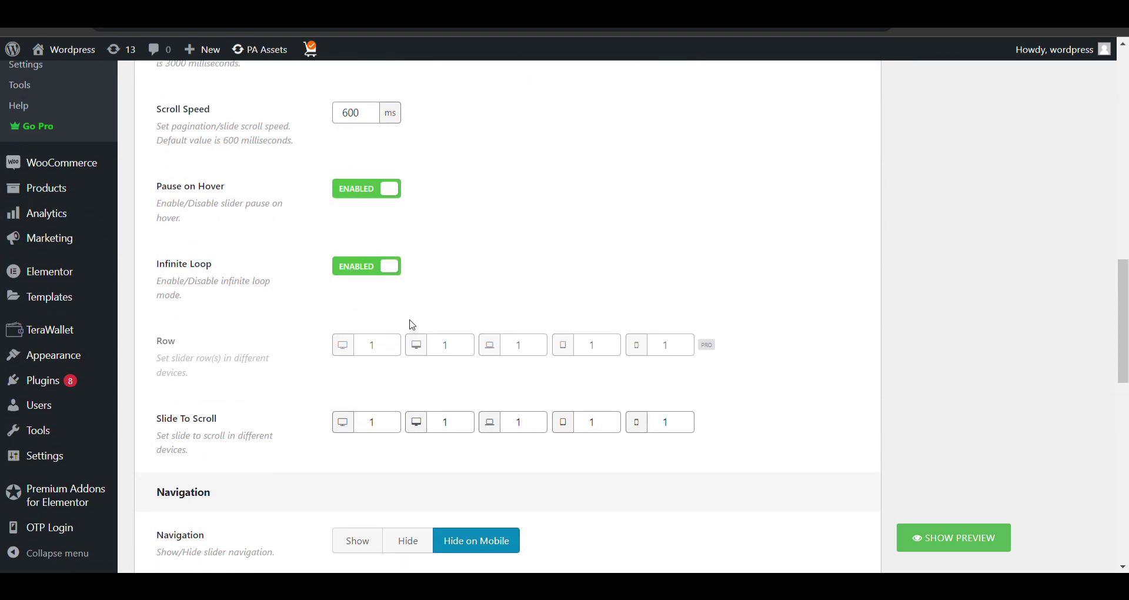
{"action": "scroll", "coordinate": [376, 318], "scroll_direction": "down", "scroll_amount": 3}
{"action": "scroll", "coordinate": [376, 317], "scroll_direction": "down", "scroll_amount": 3}
{"action": "scroll", "coordinate": [376, 318], "scroll_direction": "down", "scroll_amount": 5}
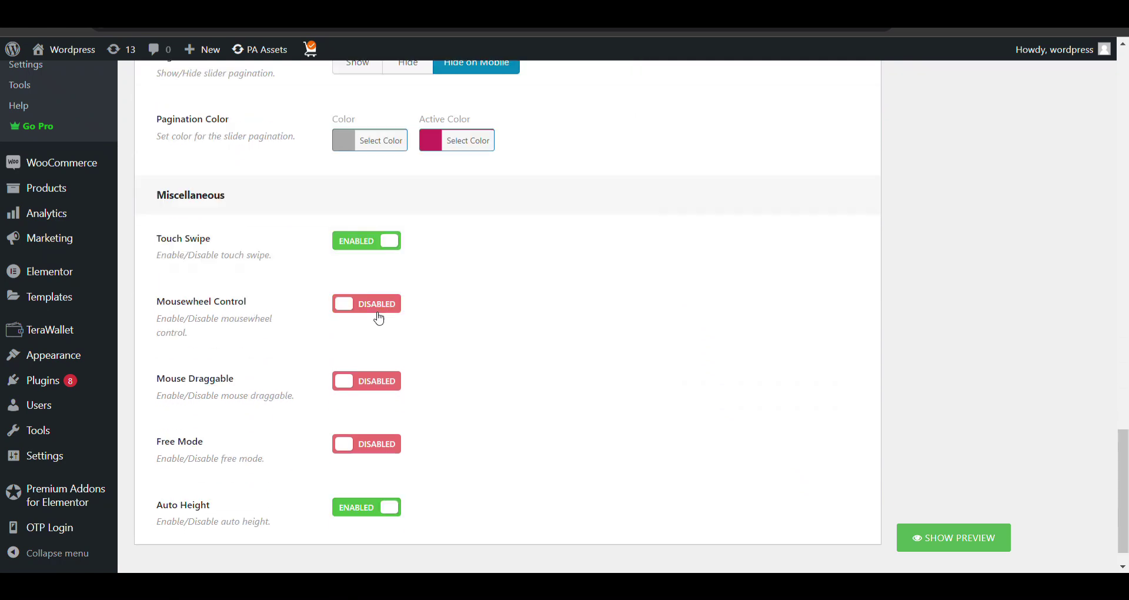
- Open the slider's Typography settings and update the slider
{"action": "scroll", "coordinate": [377, 317], "scroll_direction": "up", "scroll_amount": 3}
{"action": "scroll", "coordinate": [377, 317], "scroll_direction": "up", "scroll_amount": 10}
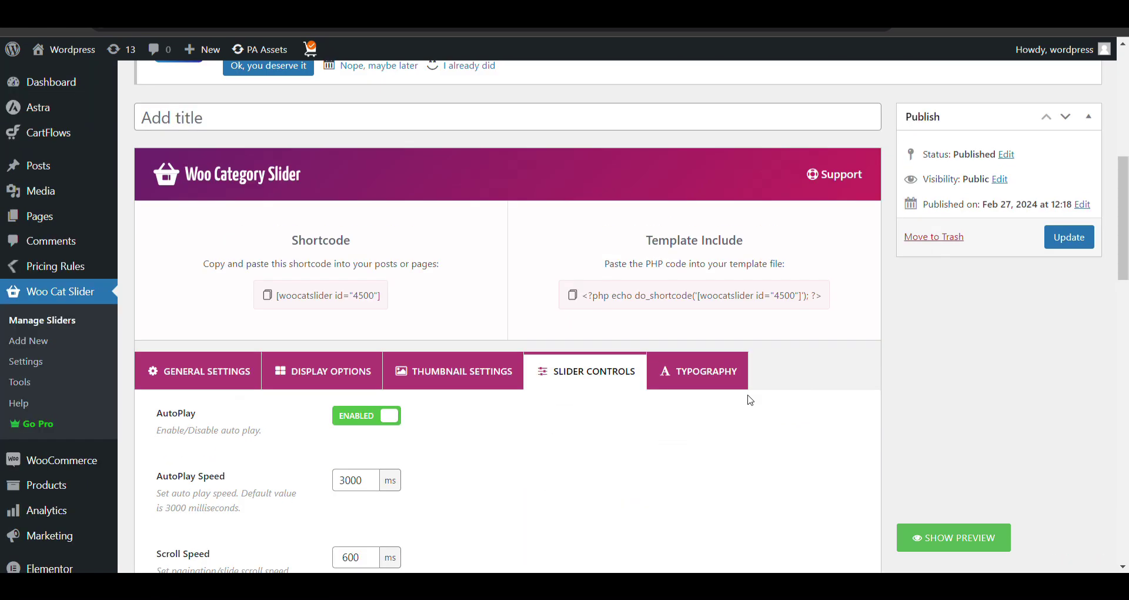
{"action": "left_click", "coordinate": [683, 385]}
{"action": "left_click", "coordinate": [1072, 237]}
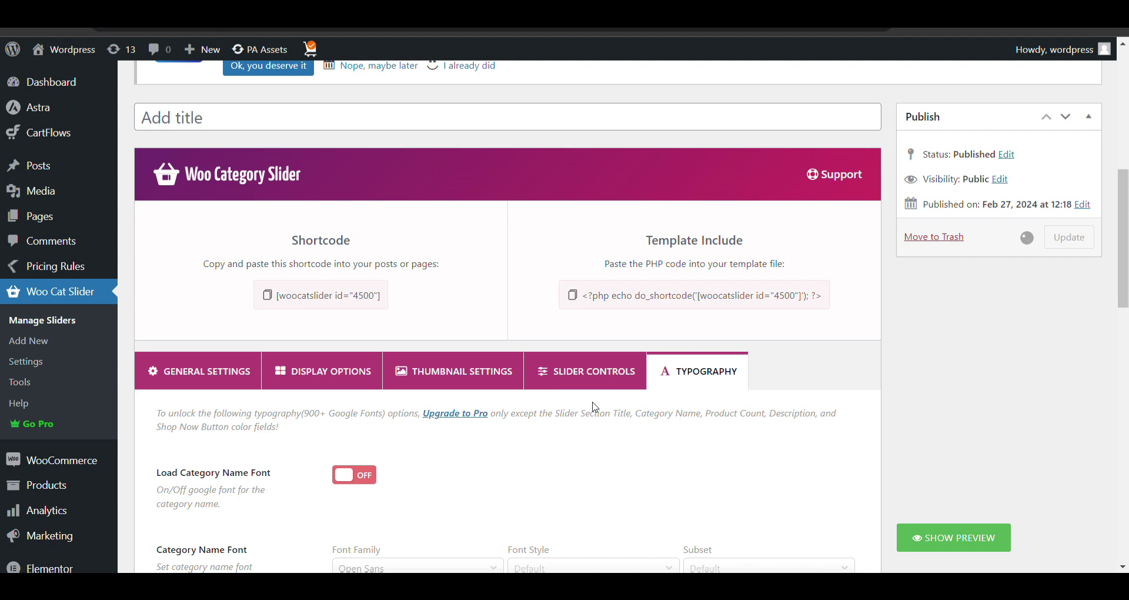
- Preview the slider and page through its Women, Men and Accessories slides
{"action": "scroll", "coordinate": [595, 407], "scroll_direction": "down", "scroll_amount": 3}
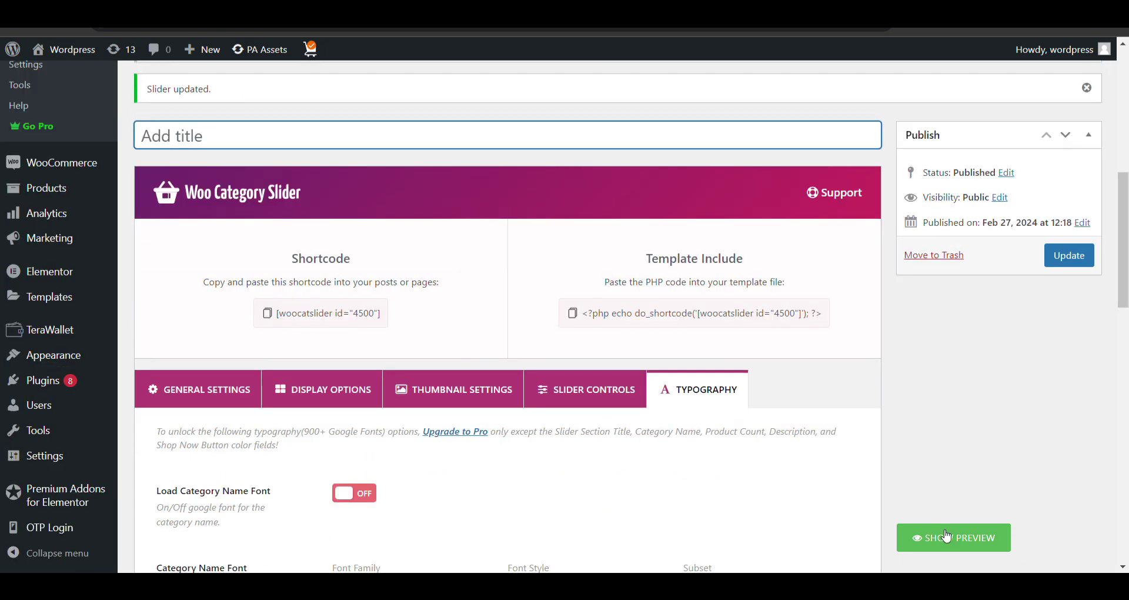
{"action": "left_click", "coordinate": [946, 536]}
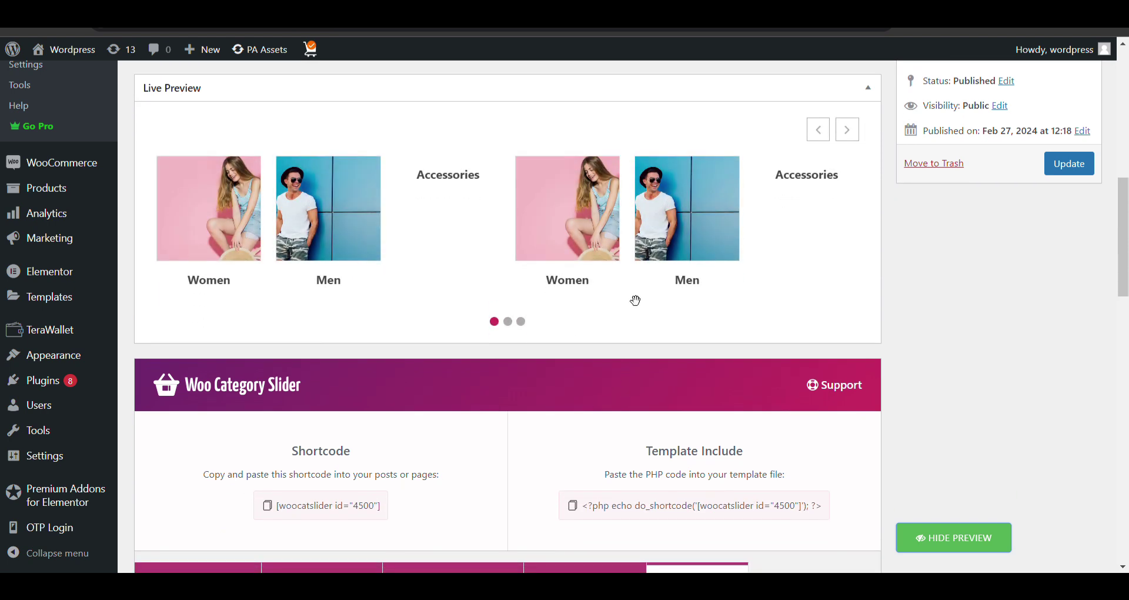
{"action": "left_click", "coordinate": [855, 132]}
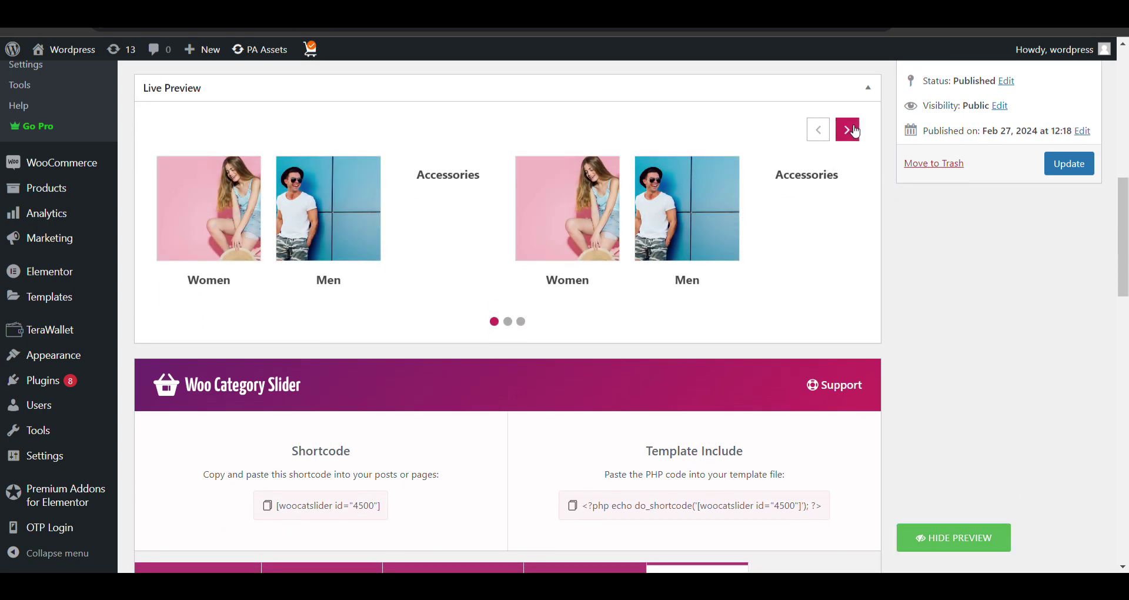
{"action": "left_click", "coordinate": [819, 130]}
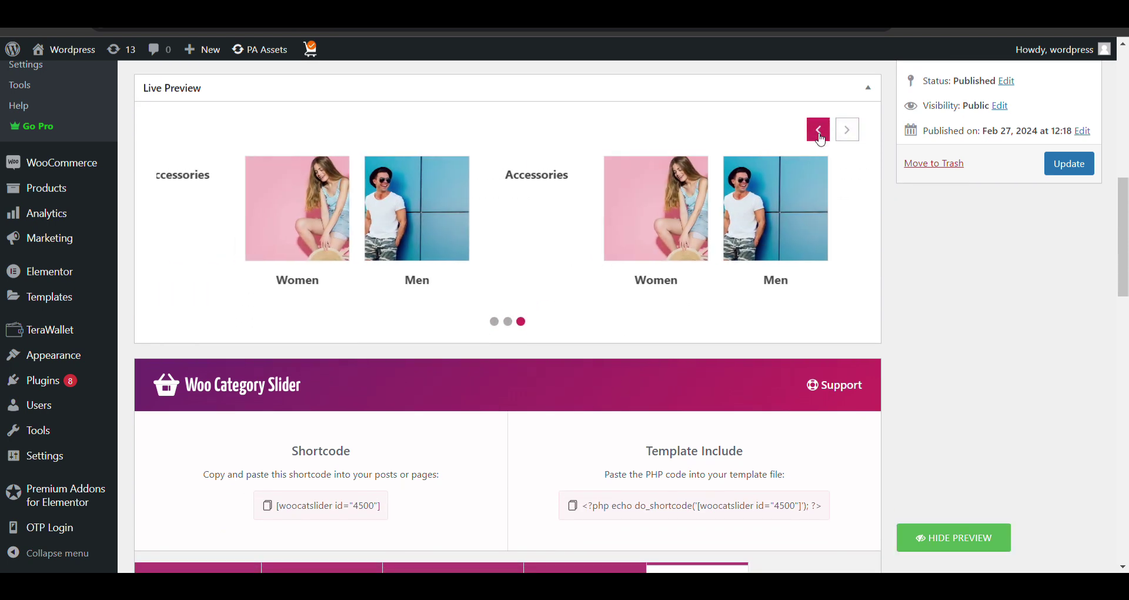
{"action": "left_click", "coordinate": [820, 133]}
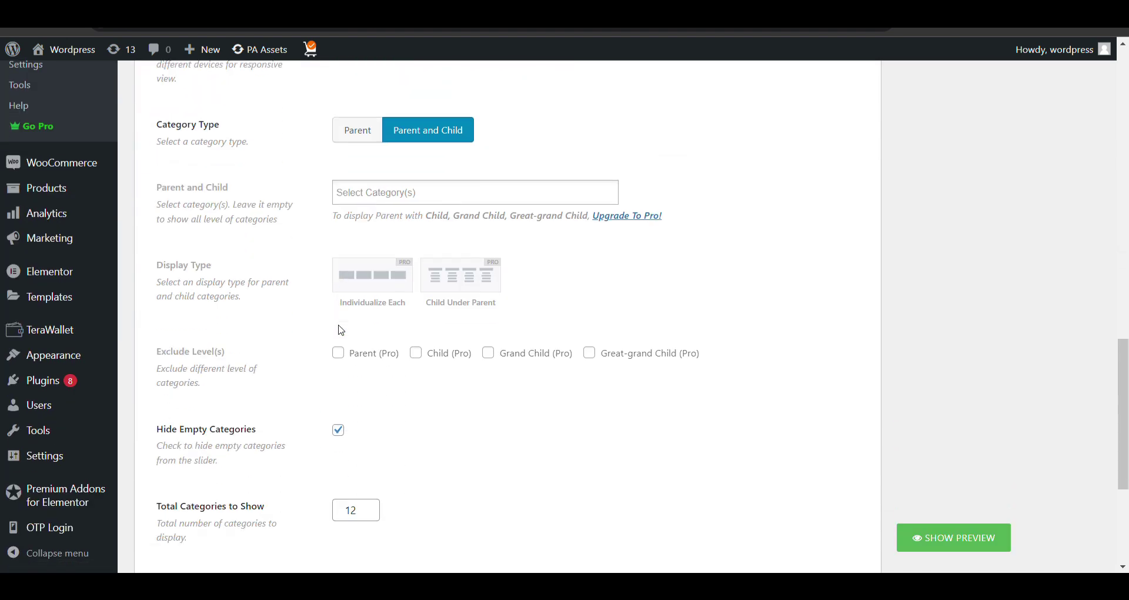
- Set Category Type to Parent and Filter Categories to Specific: Accessories, Men, Women
{"action": "scroll", "coordinate": [341, 330], "scroll_direction": "up", "scroll_amount": 1}
{"action": "left_click", "coordinate": [369, 198]}
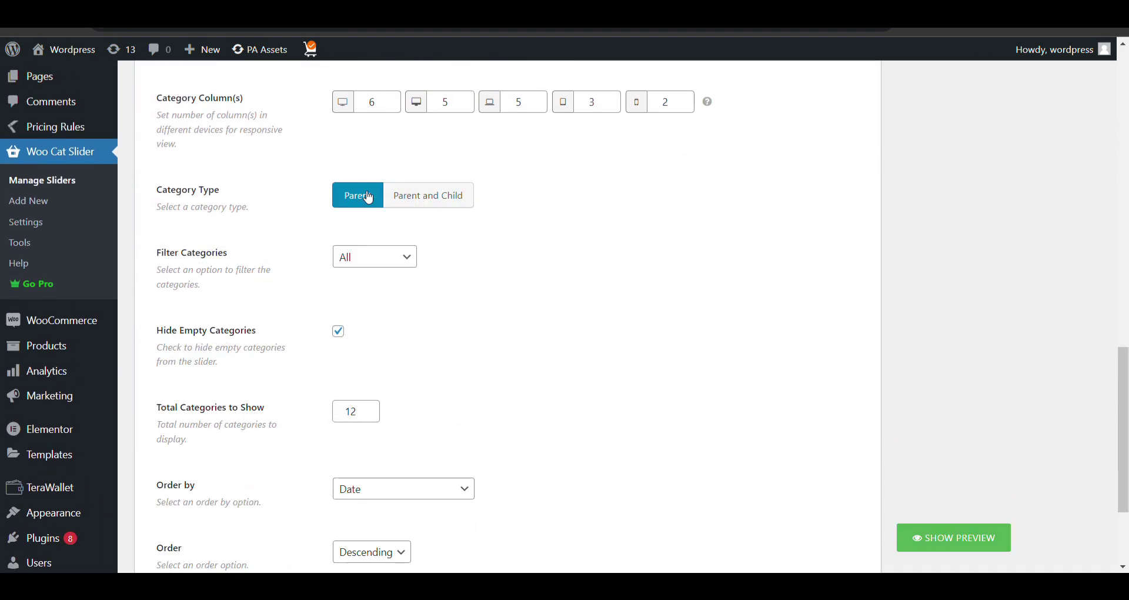
{"action": "left_click", "coordinate": [379, 293]}
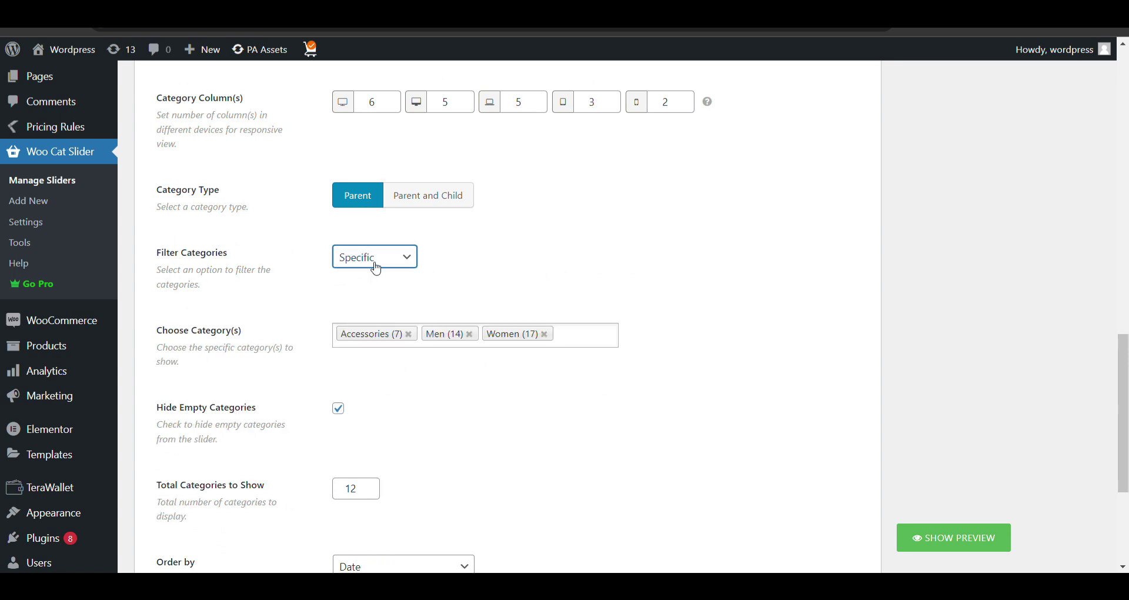
{"action": "scroll", "coordinate": [809, 466], "scroll_direction": "up", "scroll_amount": 6}
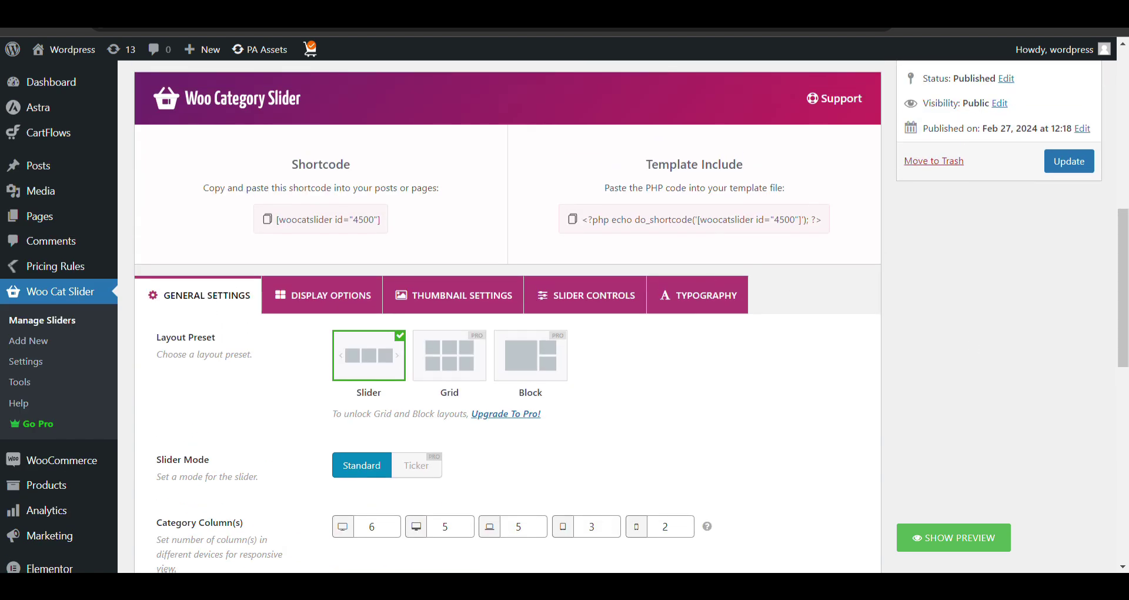
- Update the slider, copy its shortcode, check the preview, then visit the site homepage
{"action": "left_click", "coordinate": [1069, 161]}
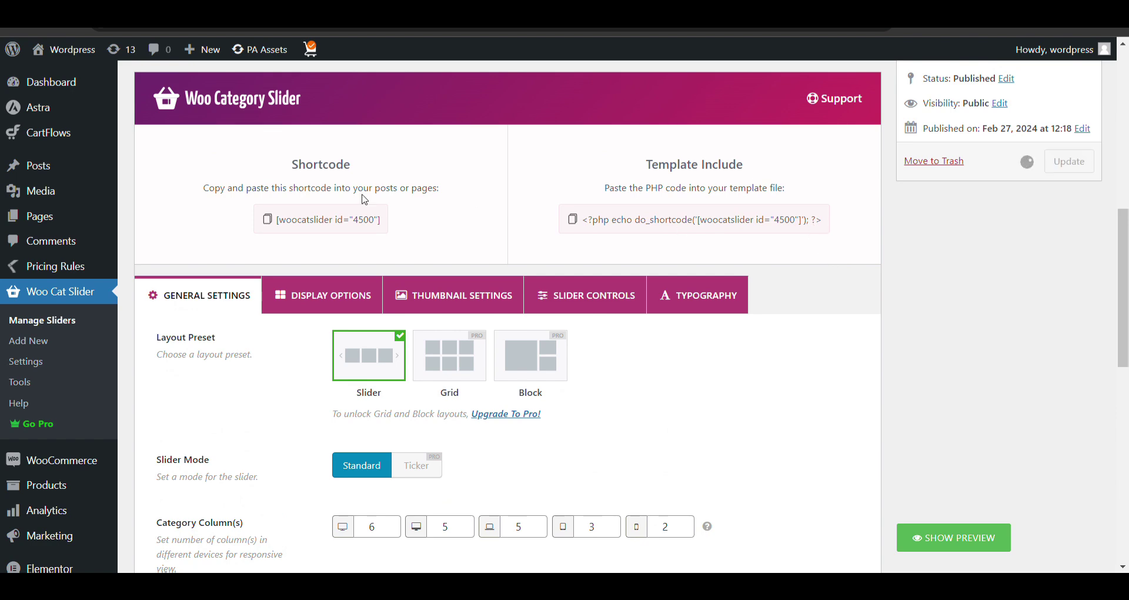
{"action": "left_click", "coordinate": [272, 222]}
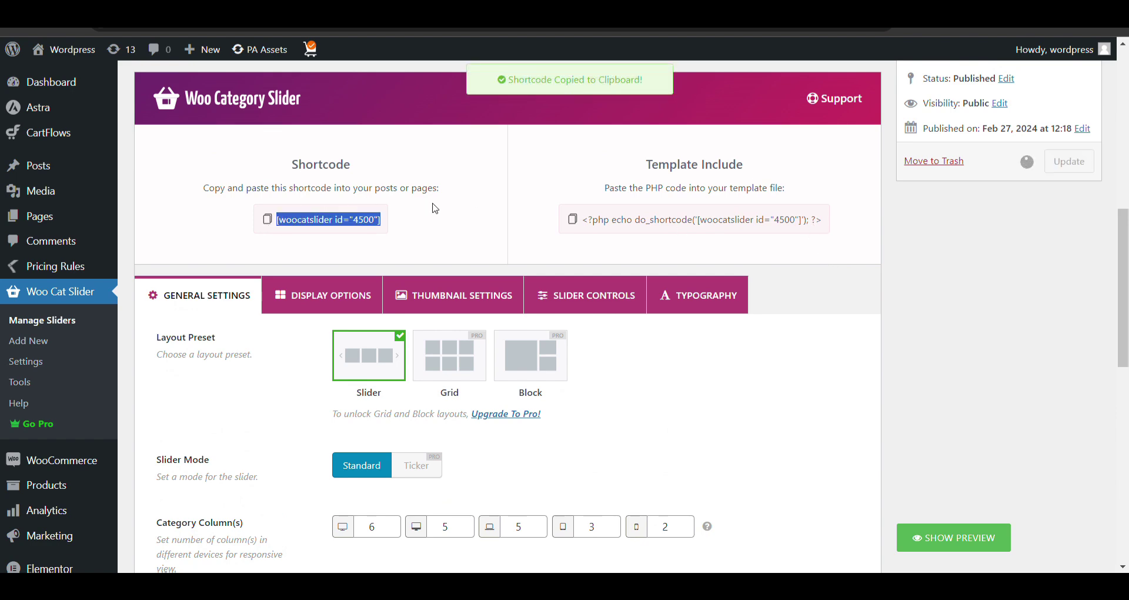
{"action": "scroll", "coordinate": [353, 265], "scroll_direction": "down", "scroll_amount": 2}
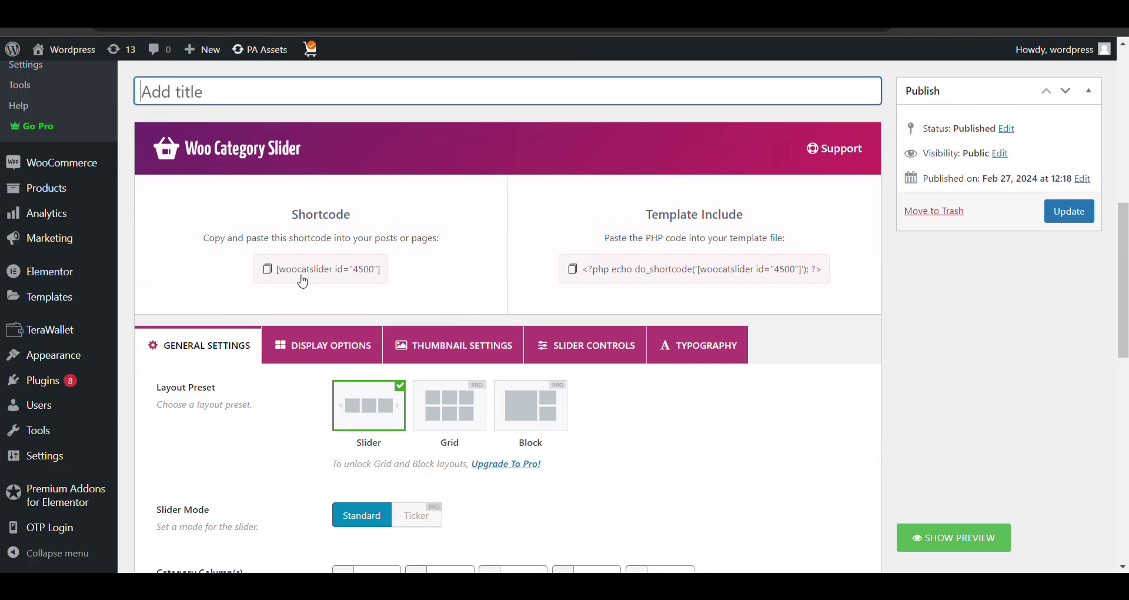
{"action": "left_click", "coordinate": [960, 549]}
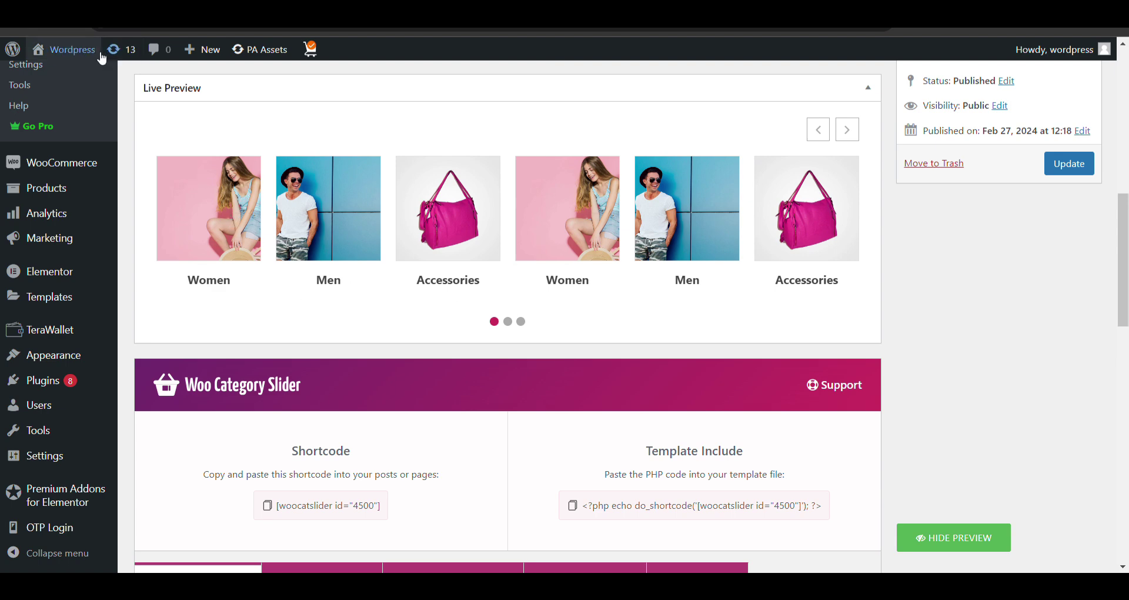
{"action": "mouse_move", "coordinate": [71, 50]}
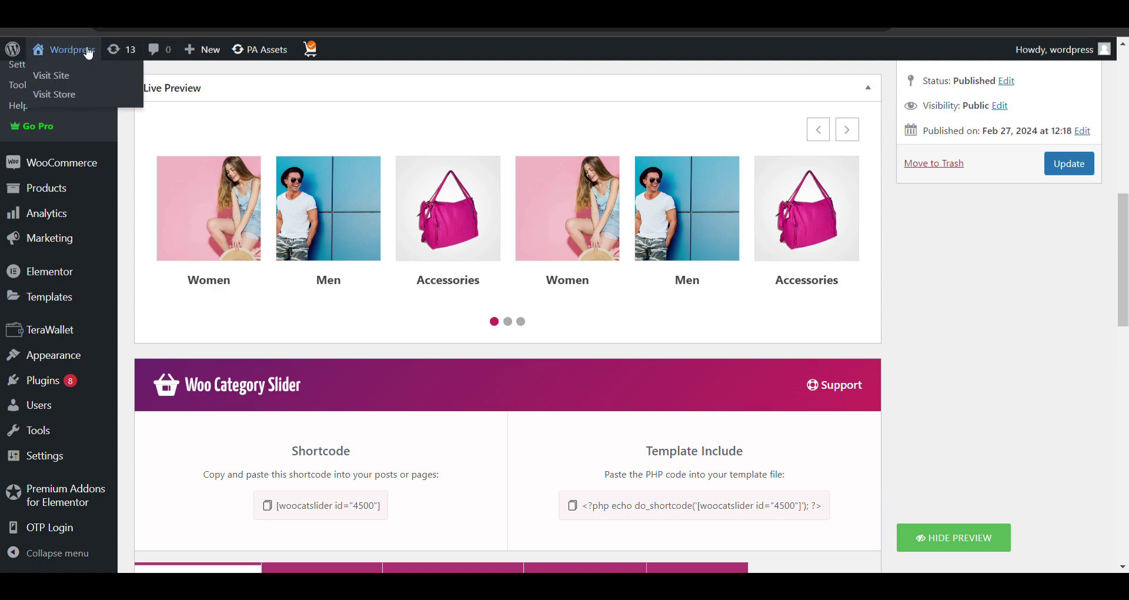
{"action": "left_click", "coordinate": [88, 51]}
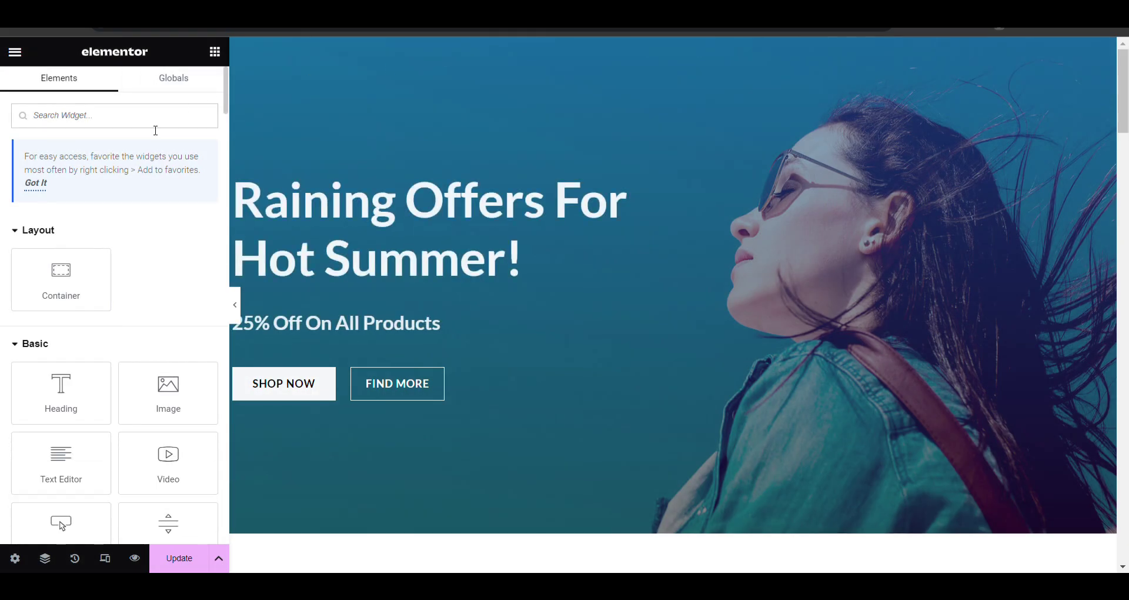
- Add an Elementor Shortcode widget above the Special Edition banner
{"action": "type", "text": "shor"}
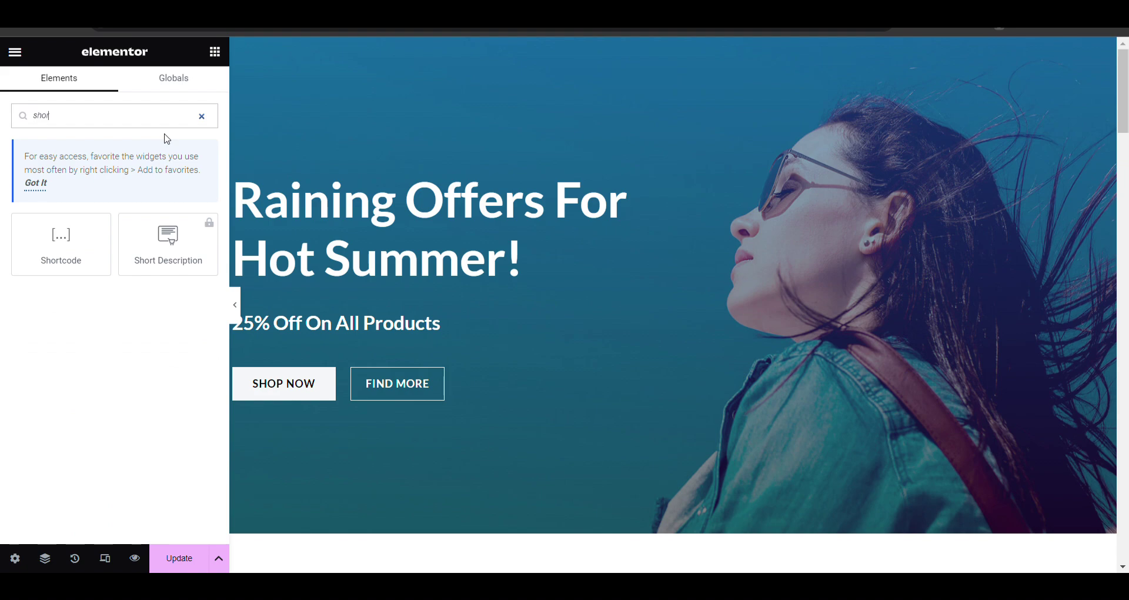
{"action": "scroll", "coordinate": [416, 219], "scroll_direction": "down", "scroll_amount": 5}
{"action": "scroll", "coordinate": [416, 219], "scroll_direction": "down", "scroll_amount": 3}
{"action": "scroll", "coordinate": [415, 219], "scroll_direction": "down", "scroll_amount": 5}
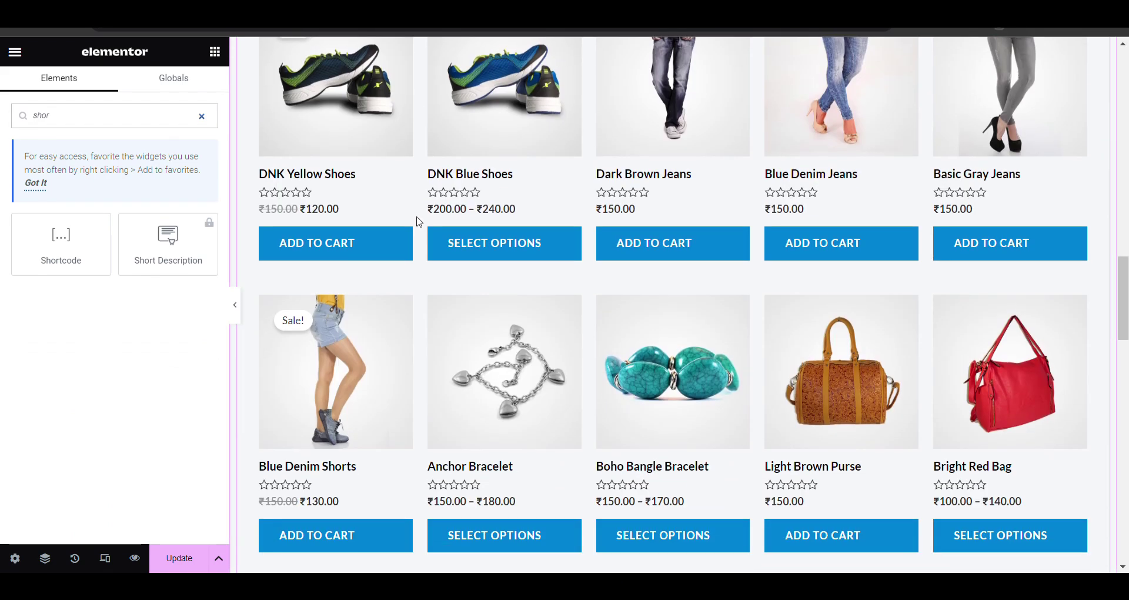
{"action": "scroll", "coordinate": [416, 216], "scroll_direction": "down", "scroll_amount": 5}
{"action": "left_click_drag", "start_coordinate": [61, 244], "coordinate": [732, 118]}
- Paste the woocatslider shortcode into the widget and update the page
{"action": "left_click", "coordinate": [120, 244]}
{"action": "key", "text": "ctrl+v"}
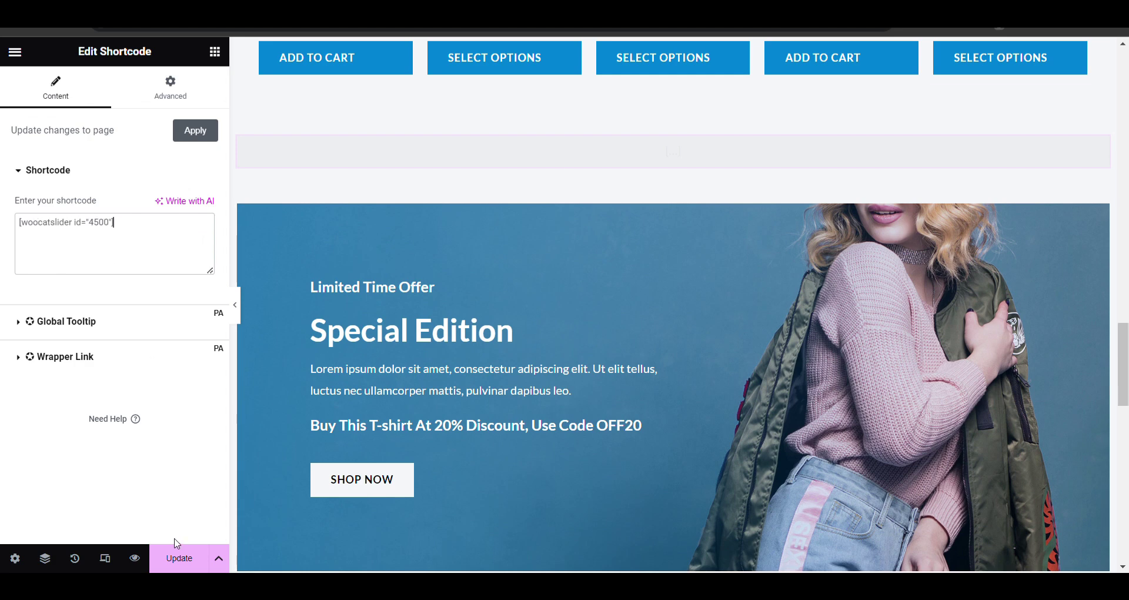
{"action": "left_click", "coordinate": [183, 556]}
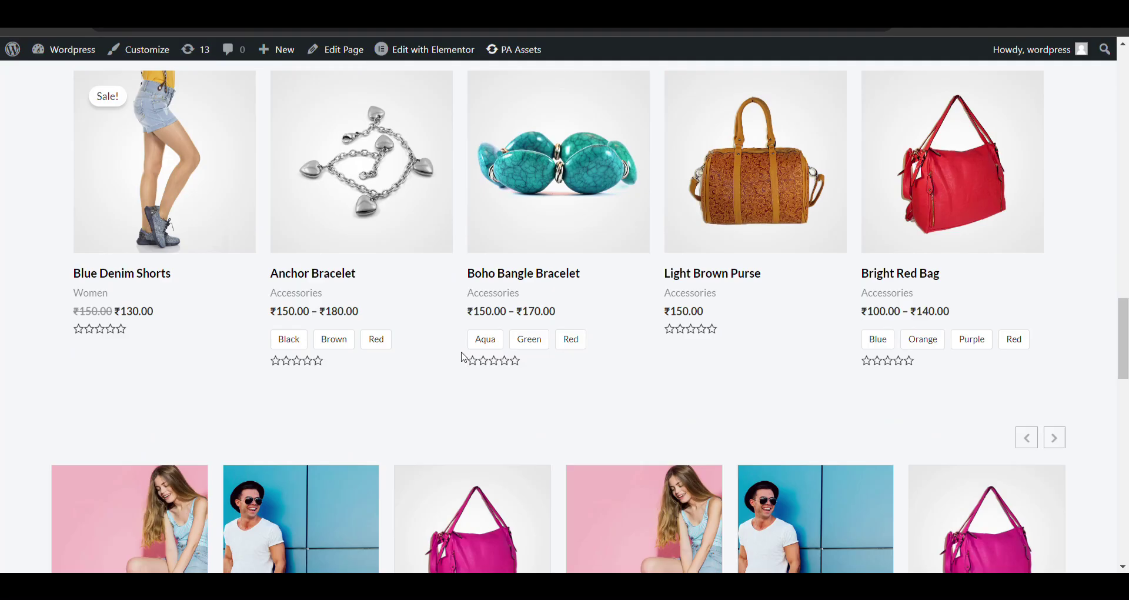
{"action": "scroll", "coordinate": [461, 351], "scroll_direction": "down", "scroll_amount": 10}
{"action": "scroll", "coordinate": [462, 353], "scroll_direction": "up", "scroll_amount": 5}
{"action": "scroll", "coordinate": [1001, 202], "scroll_direction": "up", "scroll_amount": 1}
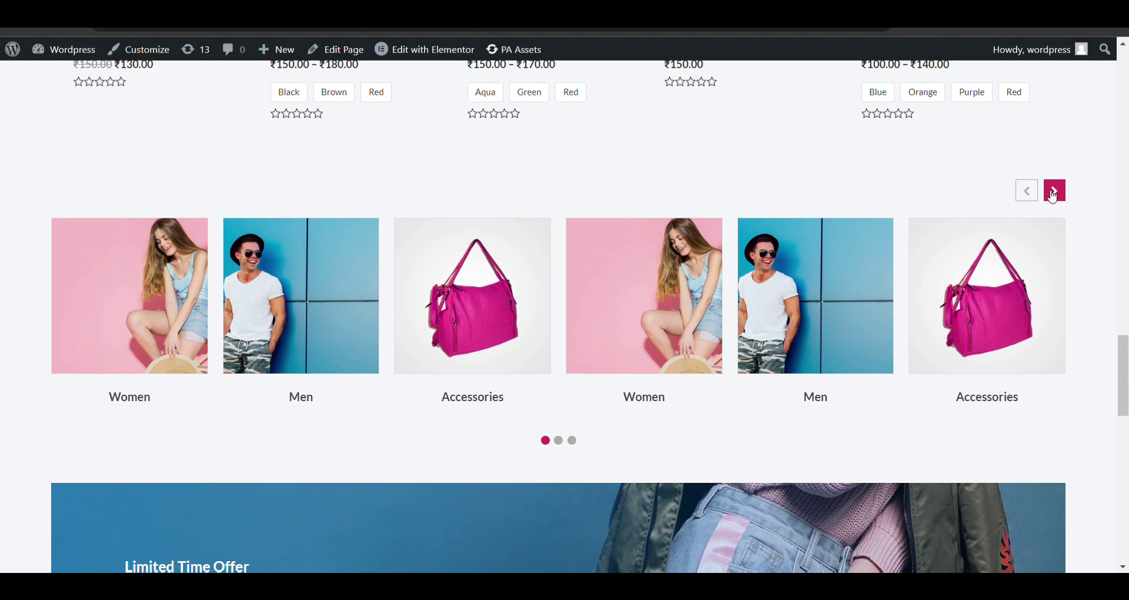
- Step the live homepage category slider backward four times
{"action": "left_click", "coordinate": [1029, 193]}
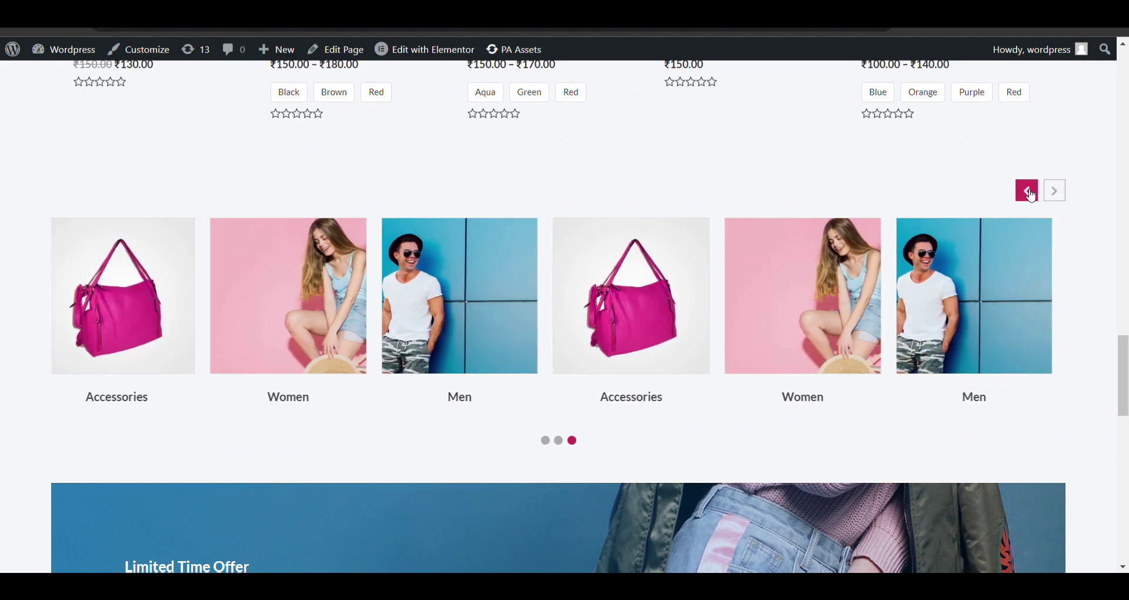
{"action": "left_click", "coordinate": [1029, 191]}
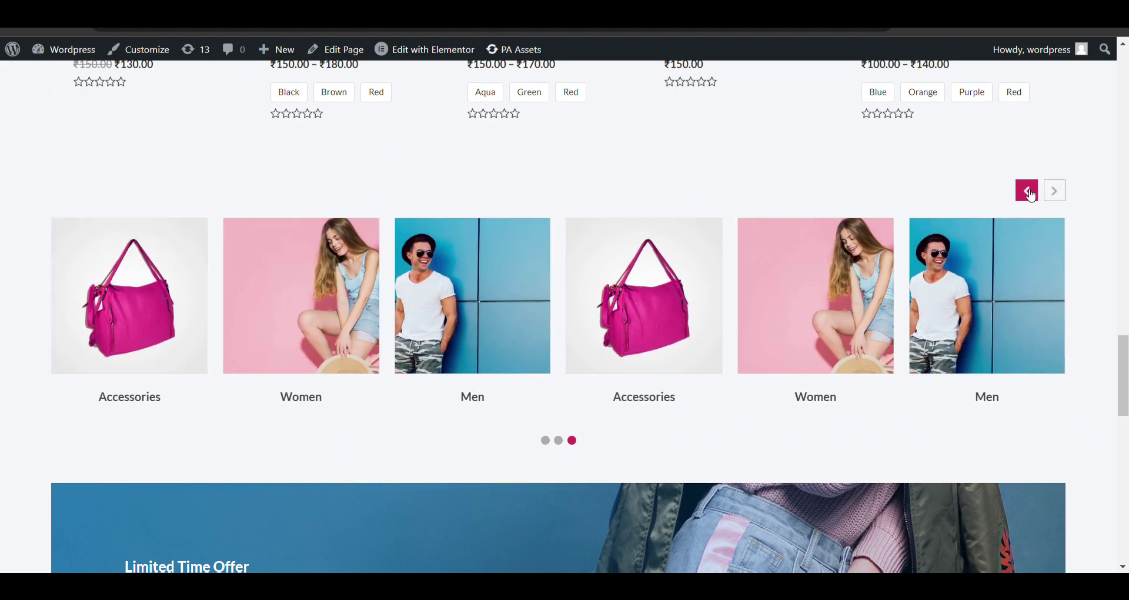
{"action": "left_click", "coordinate": [1030, 192]}
{"action": "left_click", "coordinate": [1029, 192]}
- Switch Chrome to mobile device emulation and view the two-category slider
{"action": "key", "text": "ctrl+shift+i"}
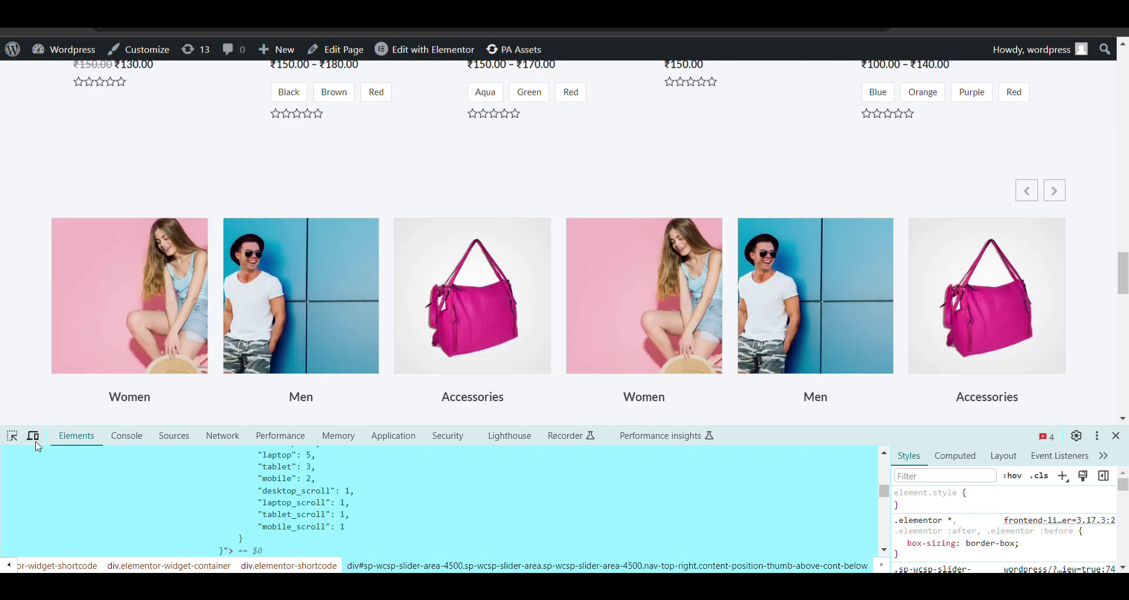
{"action": "left_click", "coordinate": [34, 438]}
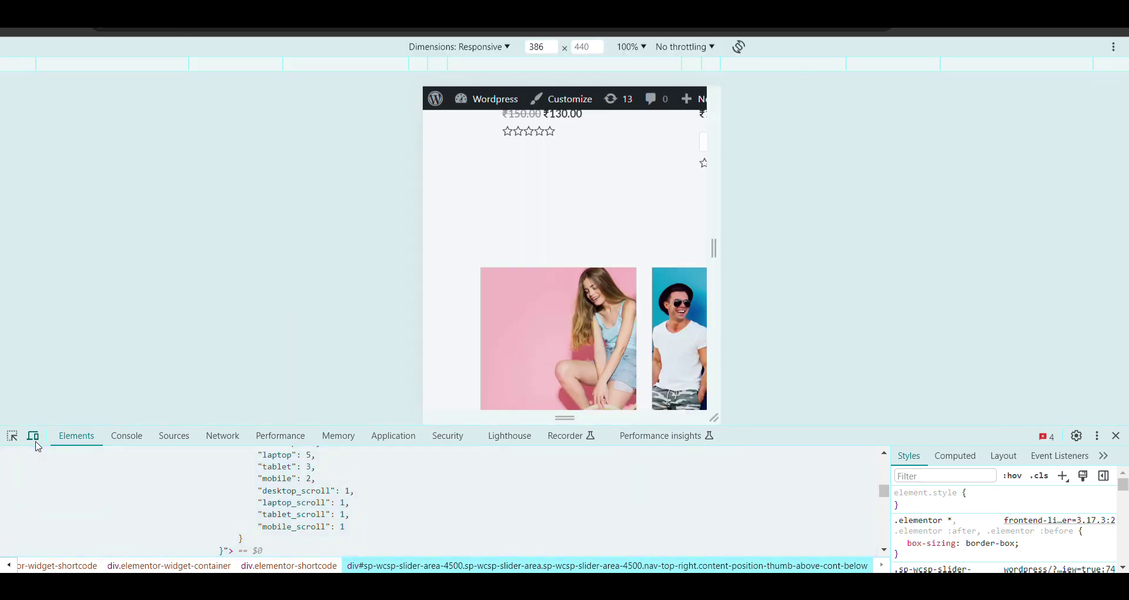
{"action": "scroll", "coordinate": [556, 312], "scroll_direction": "down", "scroll_amount": 5}
{"action": "scroll", "coordinate": [556, 311], "scroll_direction": "down", "scroll_amount": 5}
{"action": "scroll", "coordinate": [556, 311], "scroll_direction": "down", "scroll_amount": 5}
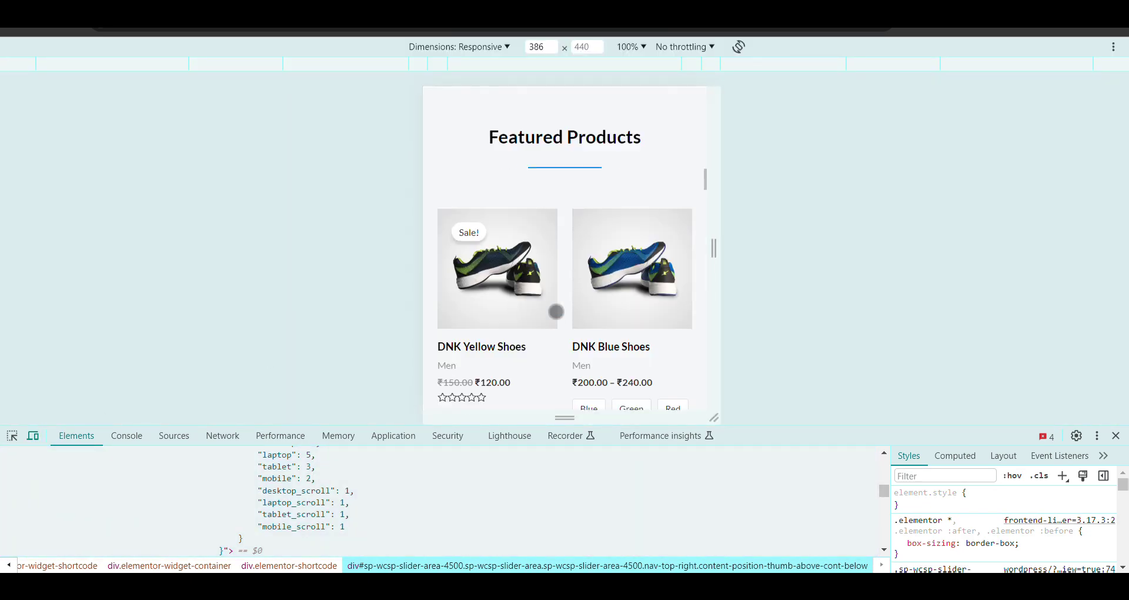
{"action": "scroll", "coordinate": [555, 311], "scroll_direction": "down", "scroll_amount": 5}
{"action": "scroll", "coordinate": [556, 311], "scroll_direction": "down", "scroll_amount": 5}
{"action": "scroll", "coordinate": [556, 311], "scroll_direction": "down", "scroll_amount": 5}
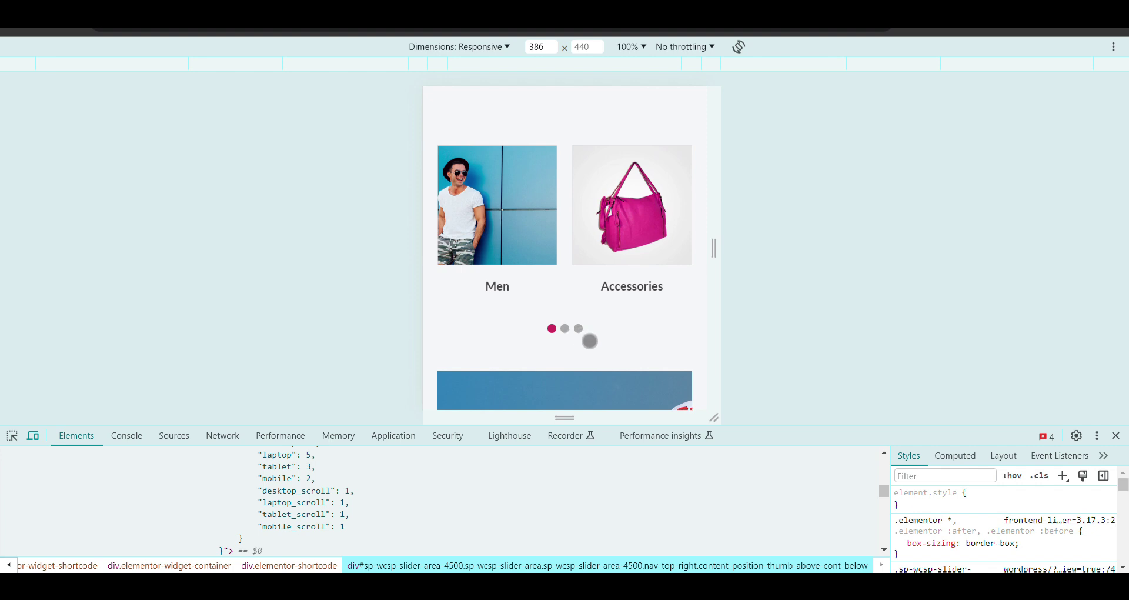
{"action": "scroll", "coordinate": [586, 335], "scroll_direction": "up", "scroll_amount": 1}
{"action": "scroll", "coordinate": [634, 278], "scroll_direction": "down", "scroll_amount": 2}
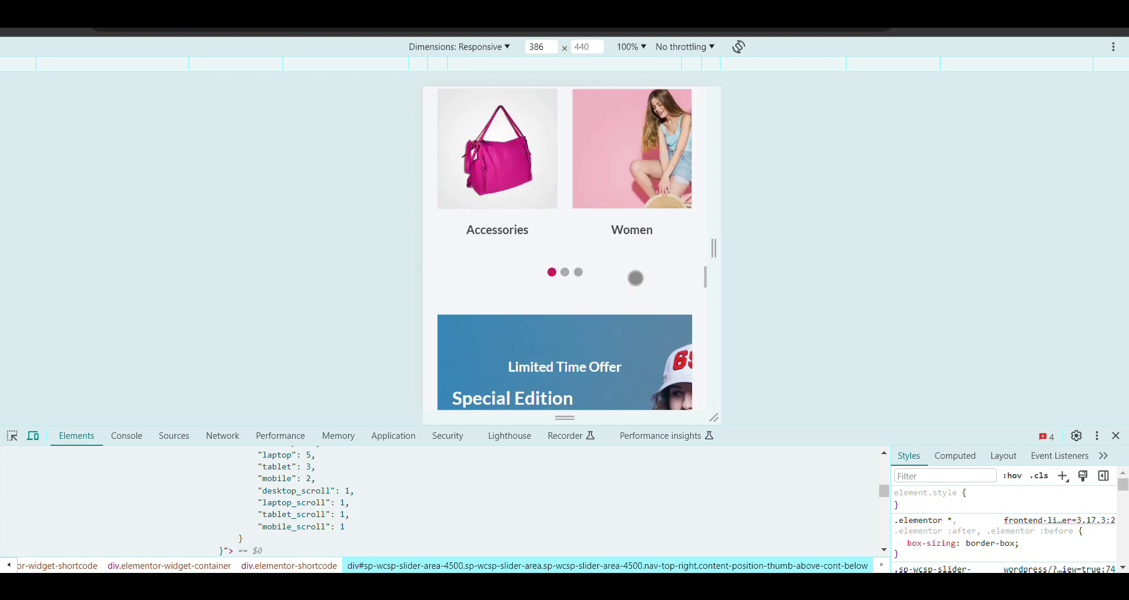
{"action": "scroll", "coordinate": [623, 209], "scroll_direction": "up", "scroll_amount": 1}
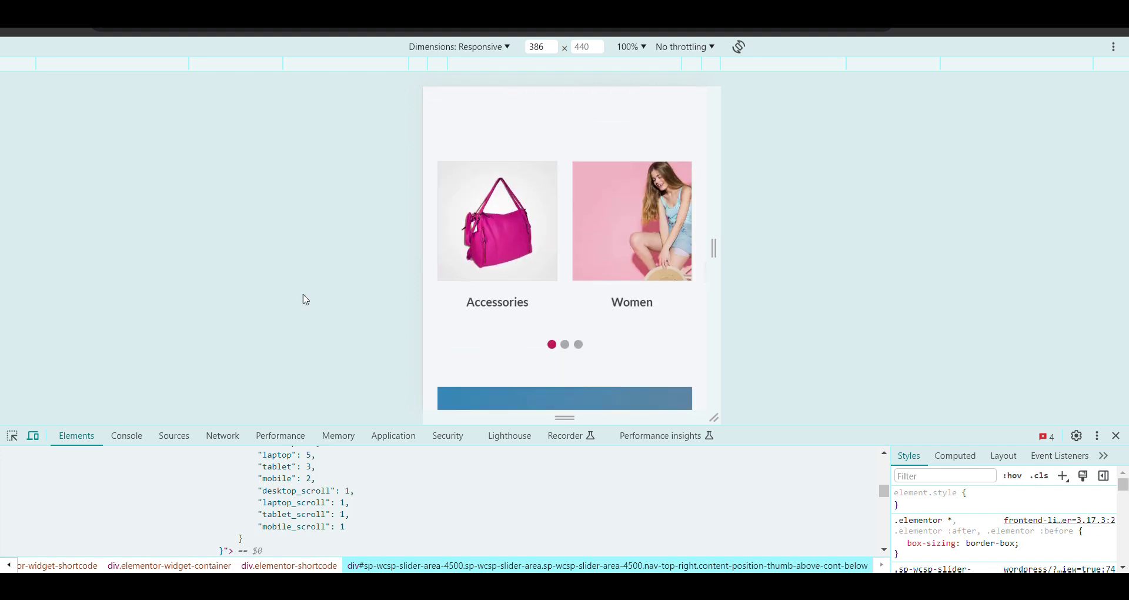
{"action": "scroll", "coordinate": [556, 244], "scroll_direction": "up", "scroll_amount": 1}
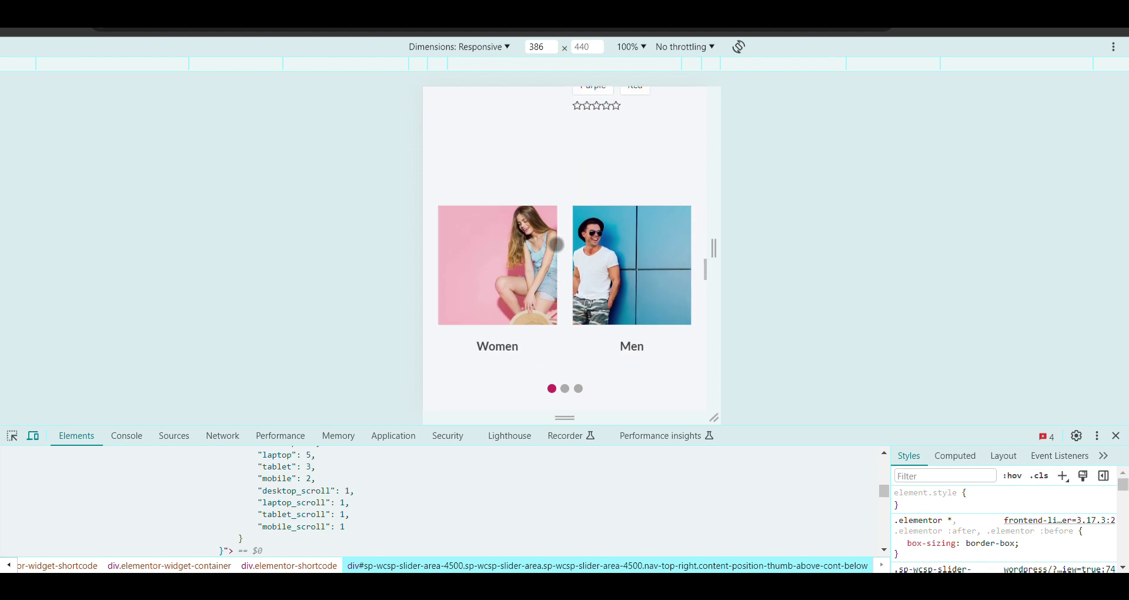
- Exit mobile emulation and view the six-card desktop category slider
{"action": "left_click", "coordinate": [33, 435]}
{"action": "scroll", "coordinate": [385, 252], "scroll_direction": "down", "scroll_amount": 5}
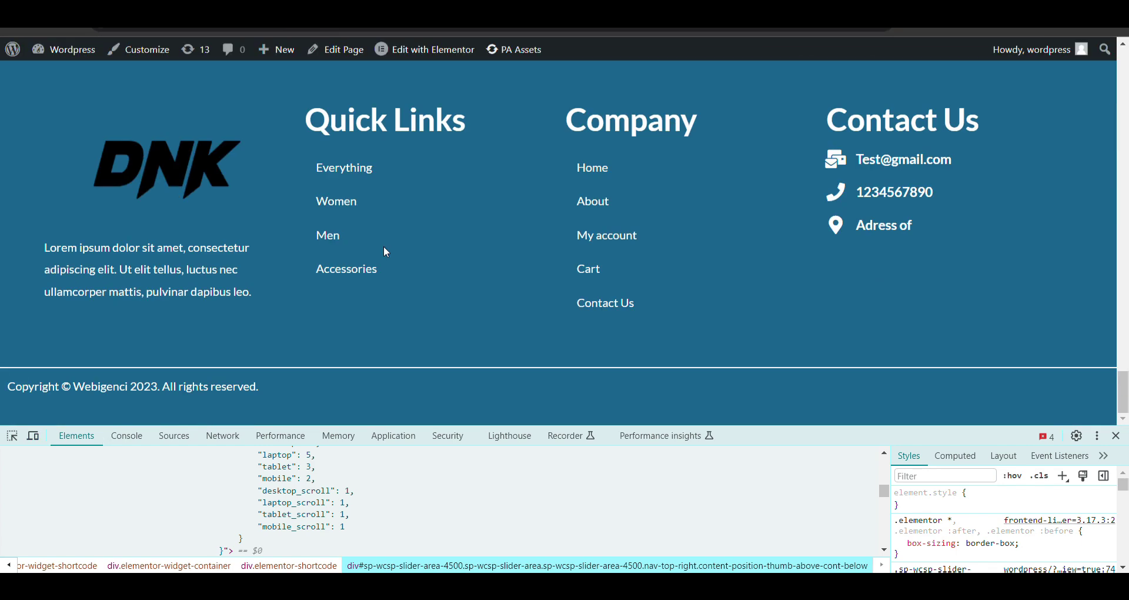
{"action": "scroll", "coordinate": [386, 251], "scroll_direction": "up", "scroll_amount": 5}
{"action": "scroll", "coordinate": [386, 252], "scroll_direction": "up", "scroll_amount": 5}
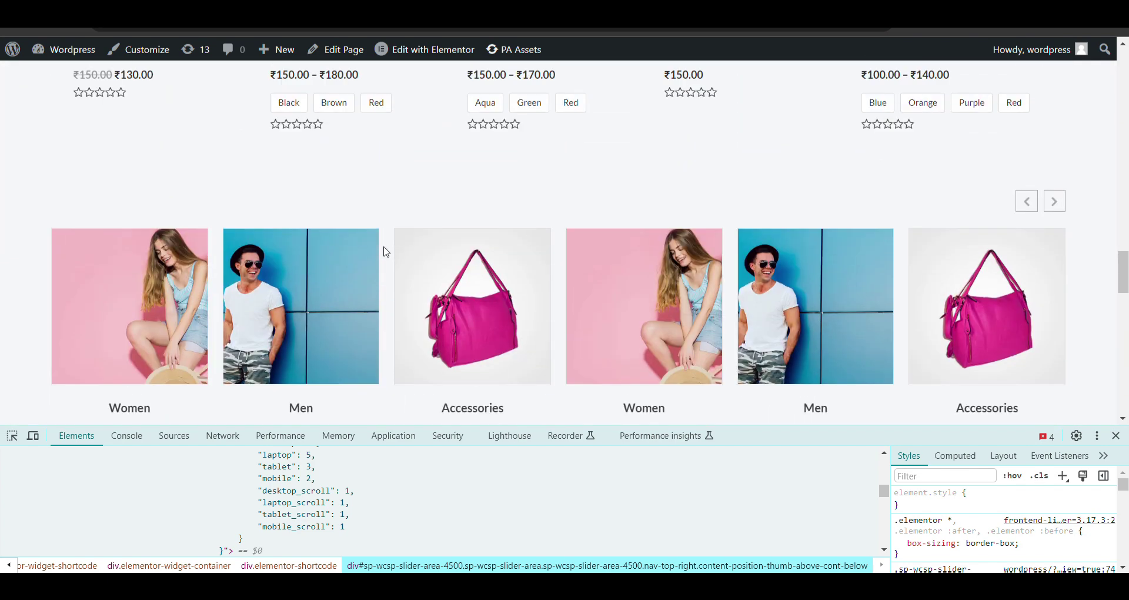
{"action": "scroll", "coordinate": [247, 295], "scroll_direction": "down", "scroll_amount": 1}
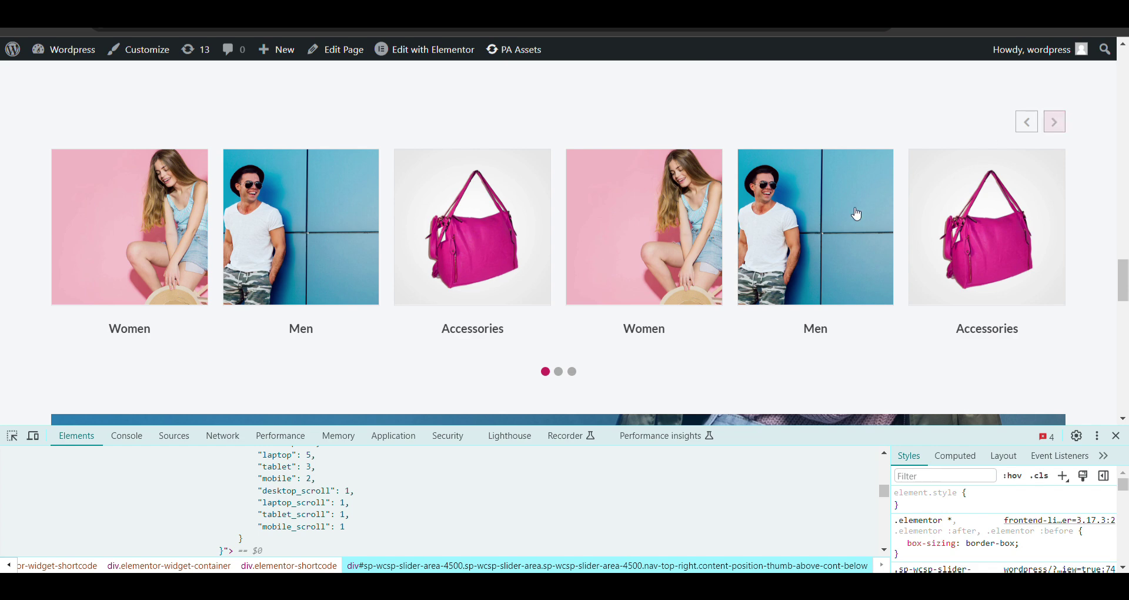
{"action": "scroll", "coordinate": [691, 288], "scroll_direction": "down", "scroll_amount": 1}
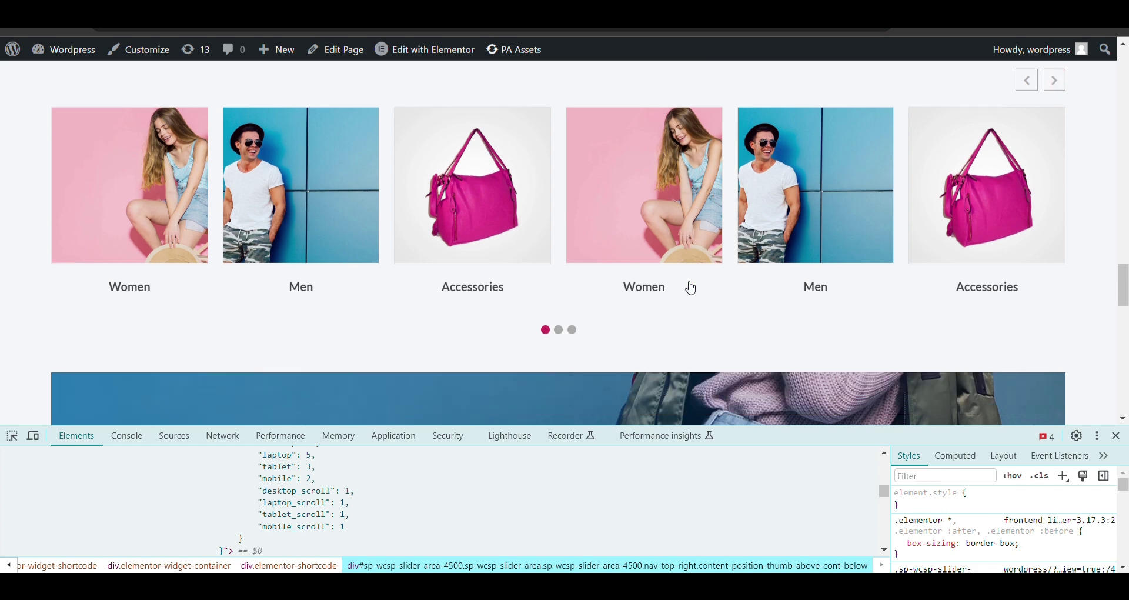
{"action": "scroll", "coordinate": [691, 288], "scroll_direction": "up", "scroll_amount": 3}
{"action": "scroll", "coordinate": [691, 289], "scroll_direction": "down", "scroll_amount": 3}
{"action": "scroll", "coordinate": [691, 288], "scroll_direction": "up", "scroll_amount": 1}
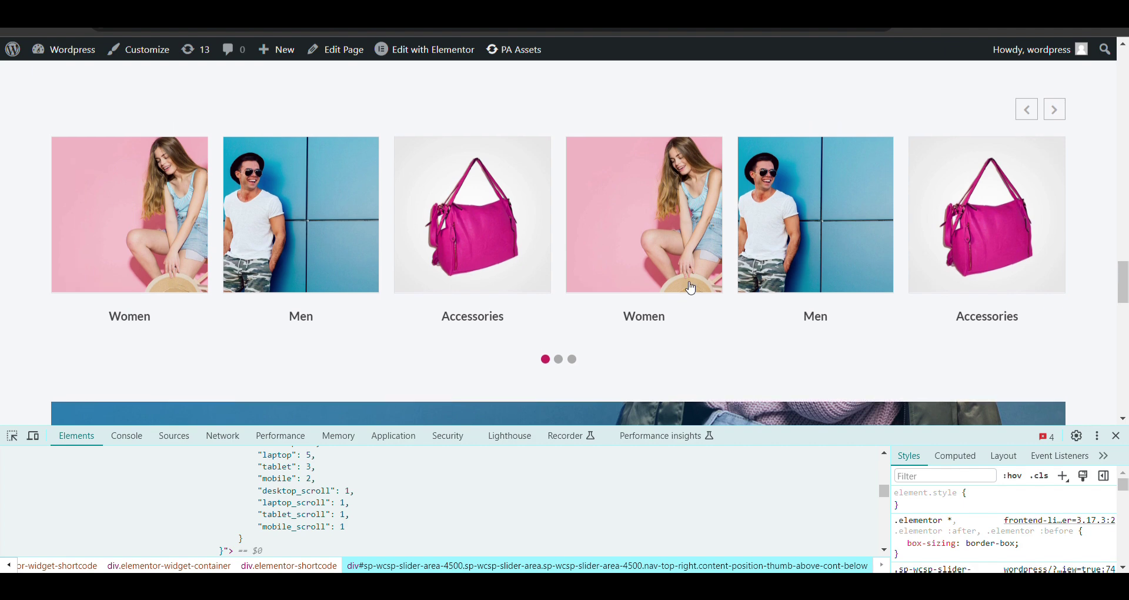